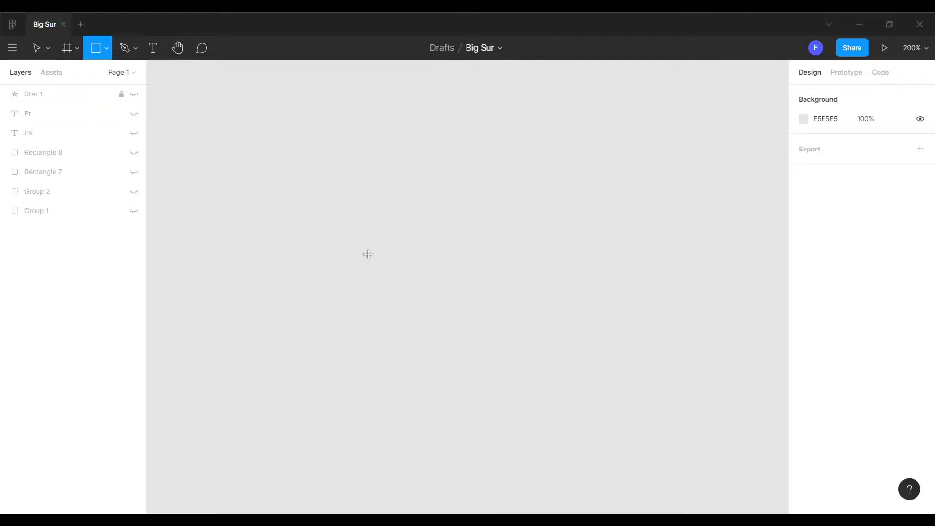
- Draw a square on the empty canvas and set its size to 180 × 180 with proportions constrained
mouse_move(338, 211)
left_mouse_down()
mouse_move(430, 314)
mouse_move(476, 398)
left_mouse_up()
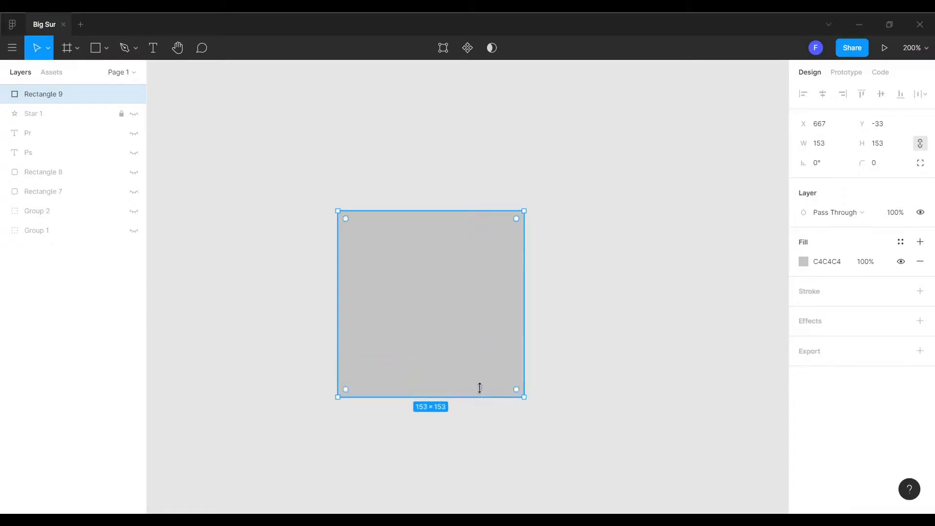
left_click(824, 145)
type("1801")
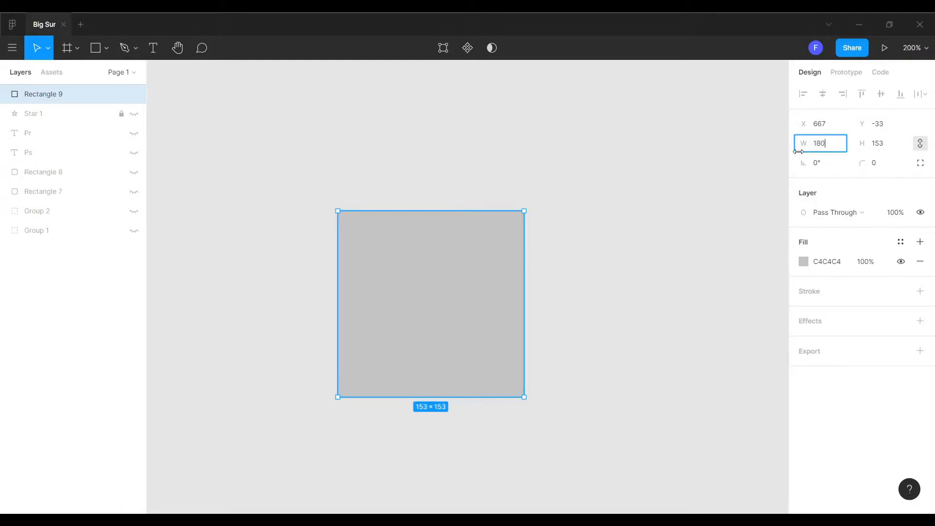
key("Return")
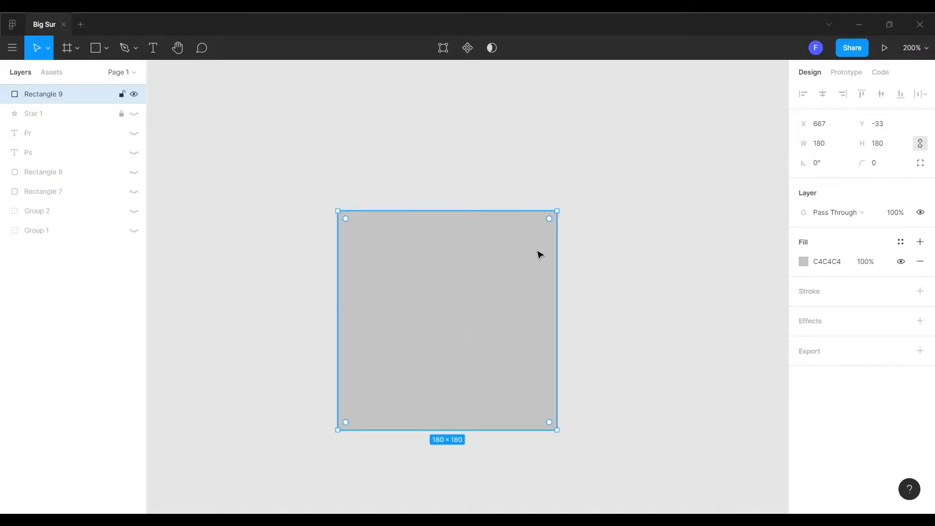
- Round the square's corners with a radius of 40 and move it slightly up and to the left
left_click(889, 163)
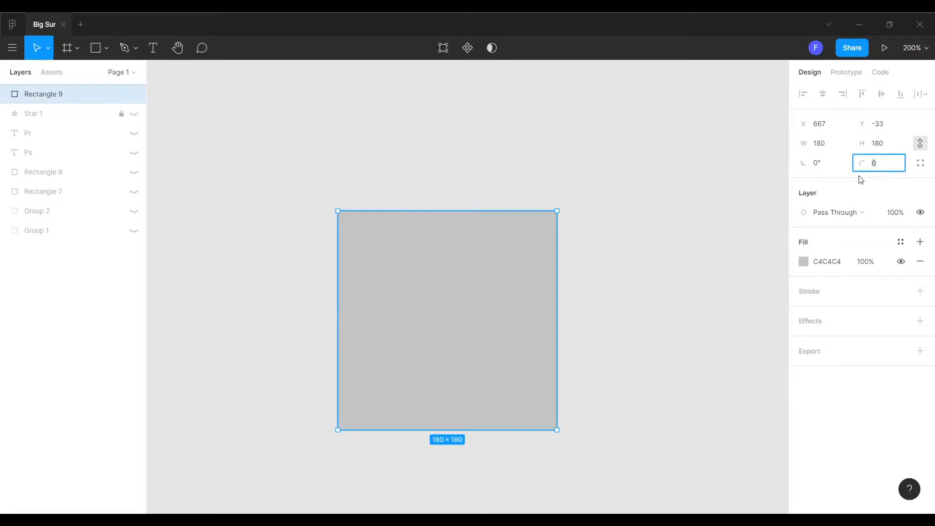
key("Return")
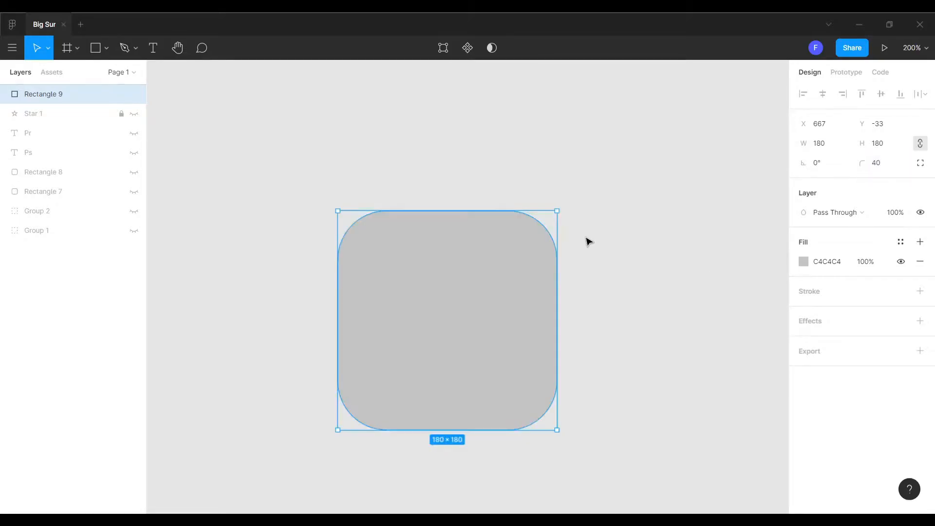
left_click_drag(495, 323, 472, 291)
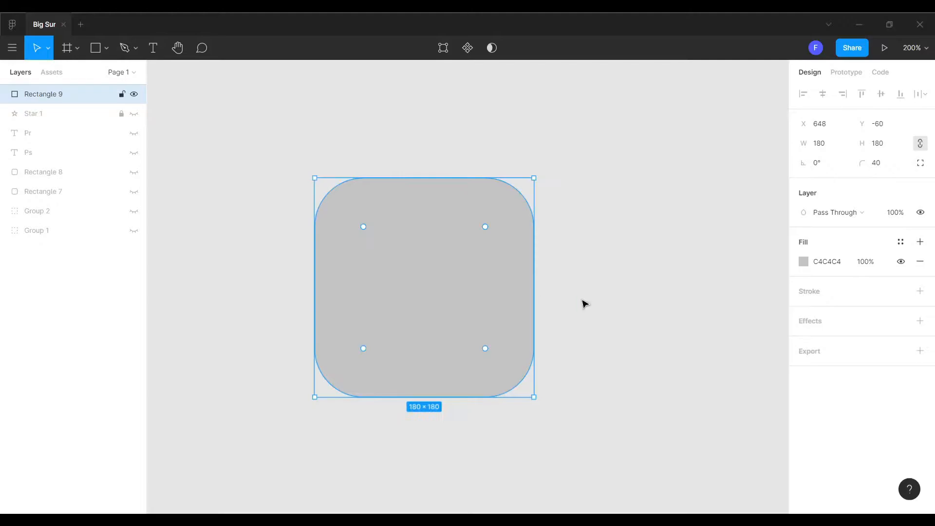
- Change the rounded square's fill to a linear gradient and raise its end stop's opacity to 100%
left_click(803, 261)
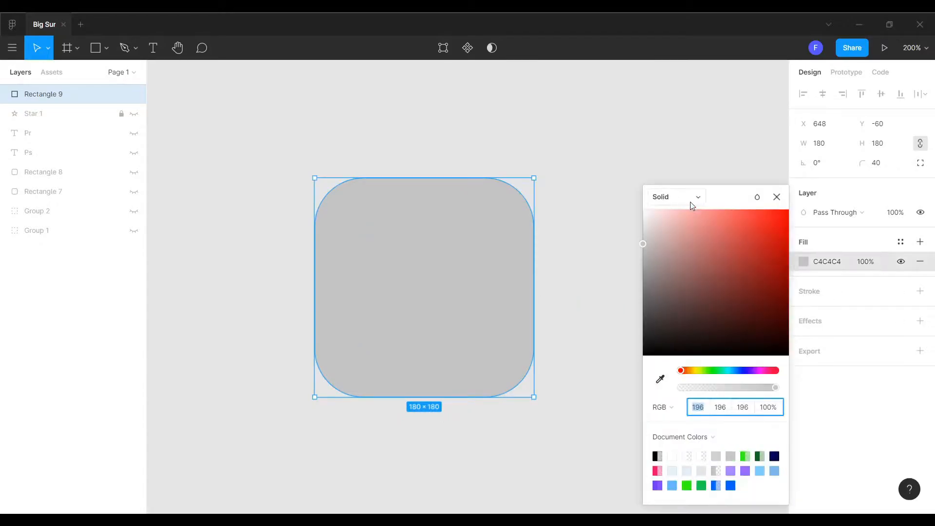
left_click(664, 197)
left_click(691, 217)
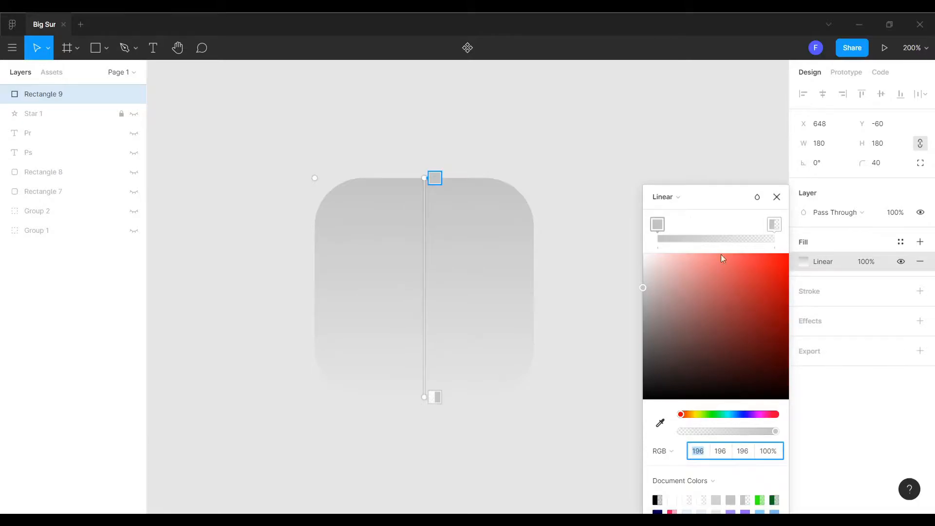
left_click(436, 397)
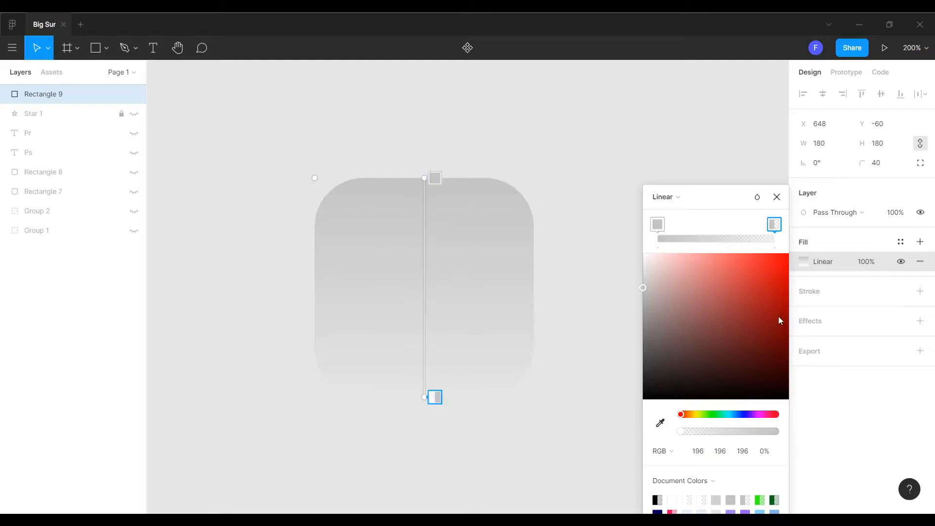
left_click_drag(699, 435, 799, 434)
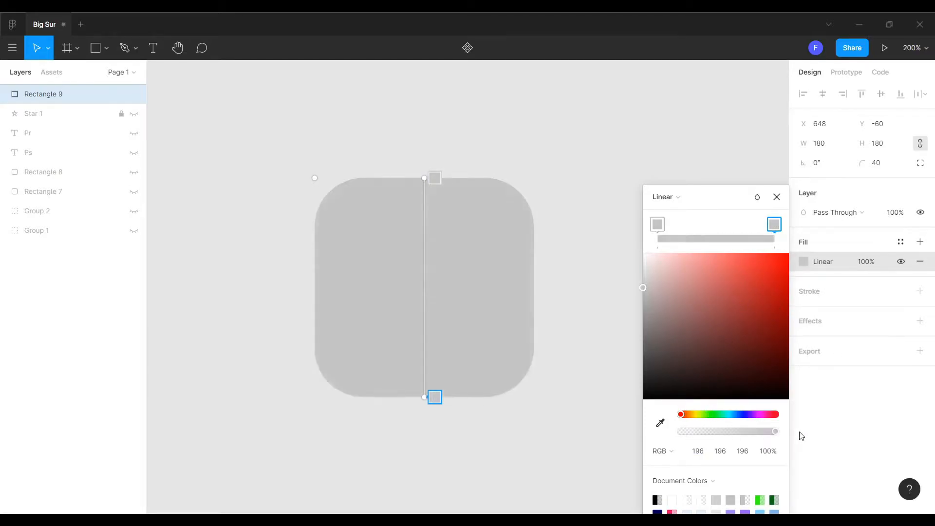
- Switch the colour format to Hex and set the linear gradient's end stop to 0066FF
left_click(667, 451)
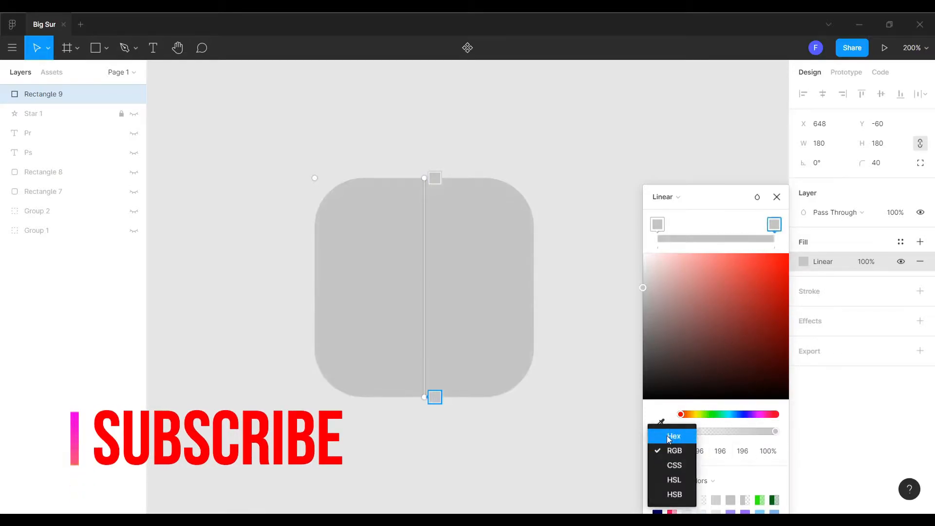
left_click(674, 436)
type("0066ff")
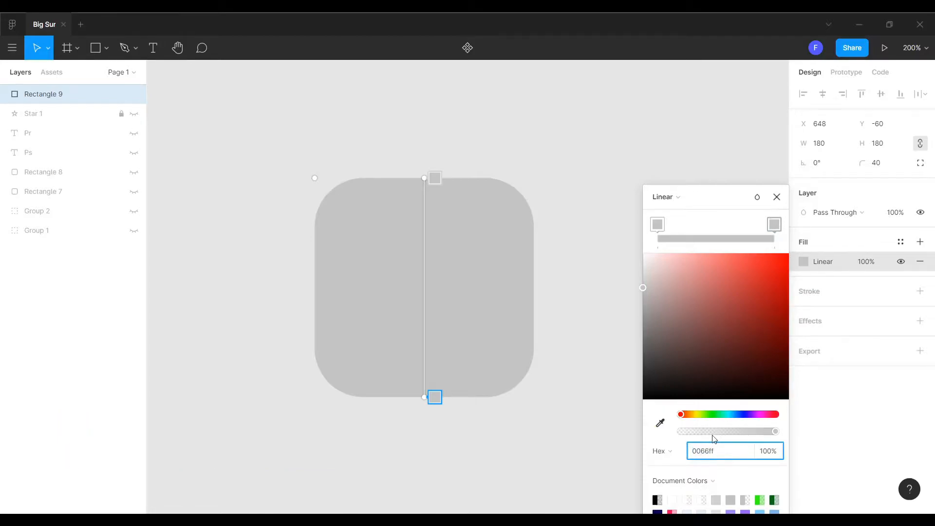
key("Return")
- Set the linear gradient's start stop to 00A3FF and finish editing the rounded square's fill
left_click(655, 229)
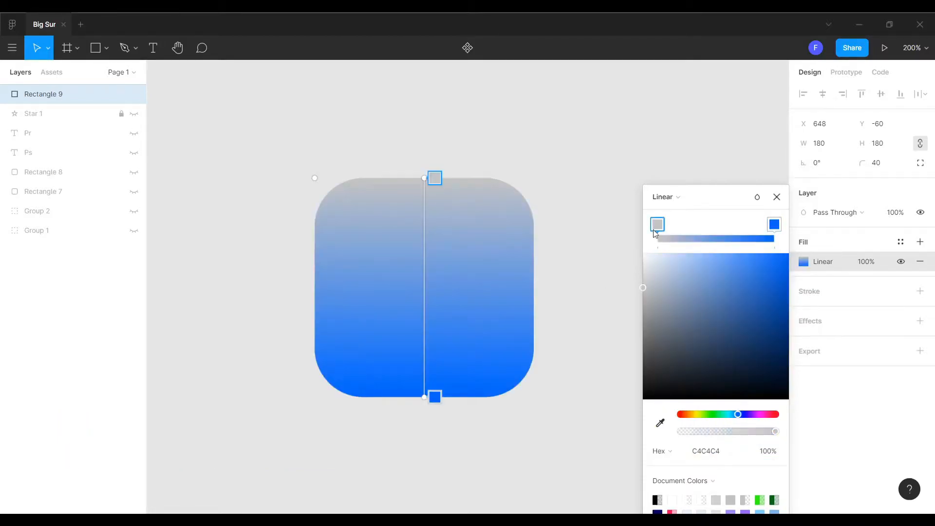
left_click(720, 451)
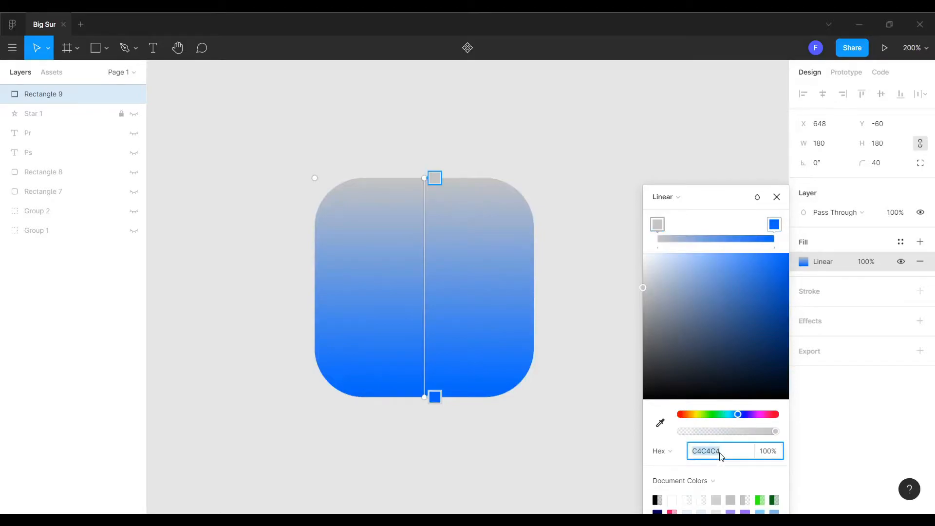
type("0")
key("Return")
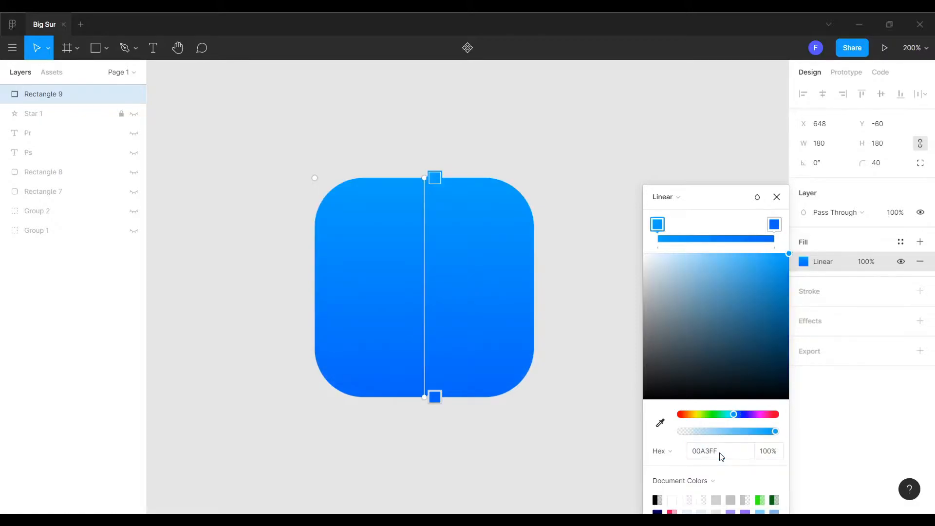
left_click(776, 197)
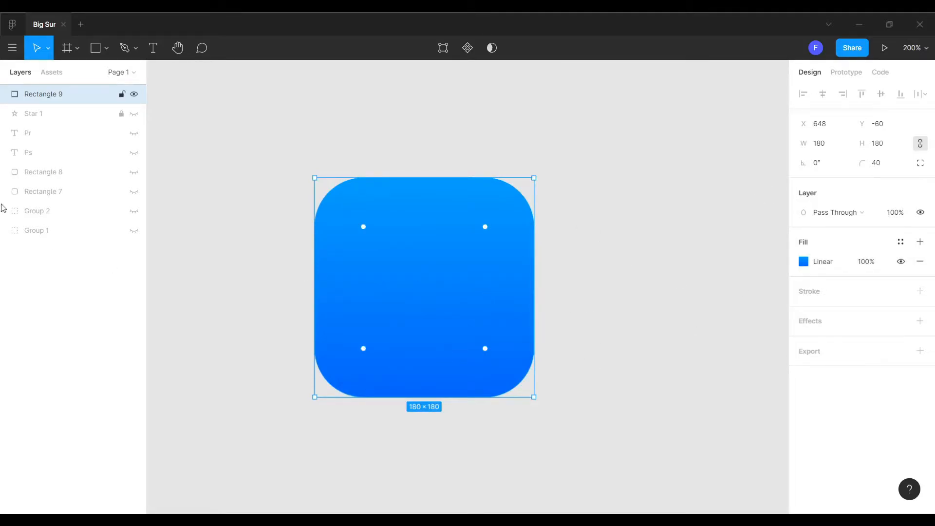
- Draw a circle about 128 × 128 with the Ellipse tool and centre it on the blue rounded square
left_click(106, 50)
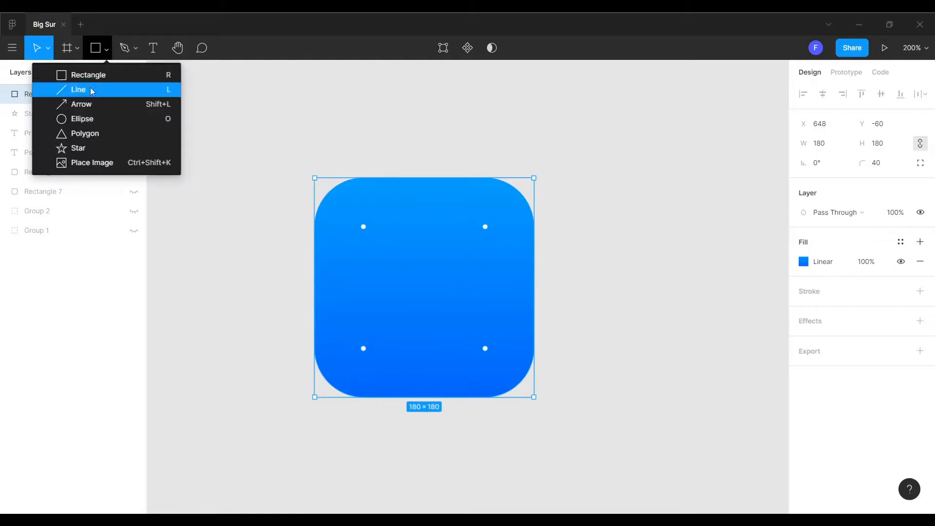
left_click(82, 119)
mouse_move(372, 224)
left_mouse_down()
mouse_move(432, 311)
mouse_move(500, 382)
left_mouse_up()
left_click_drag(478, 319, 453, 301)
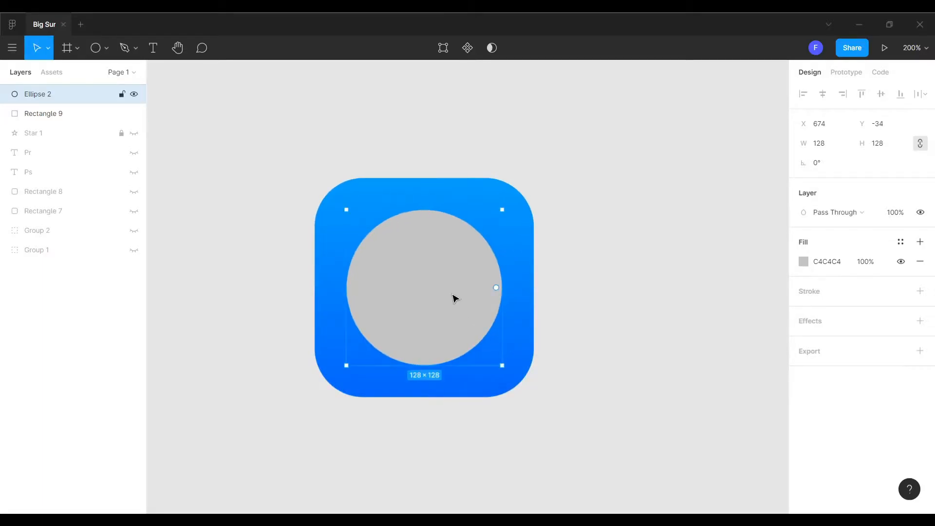
- Change the circle's fill to a radial gradient and raise its outer stop's opacity to 100%
left_click(803, 263)
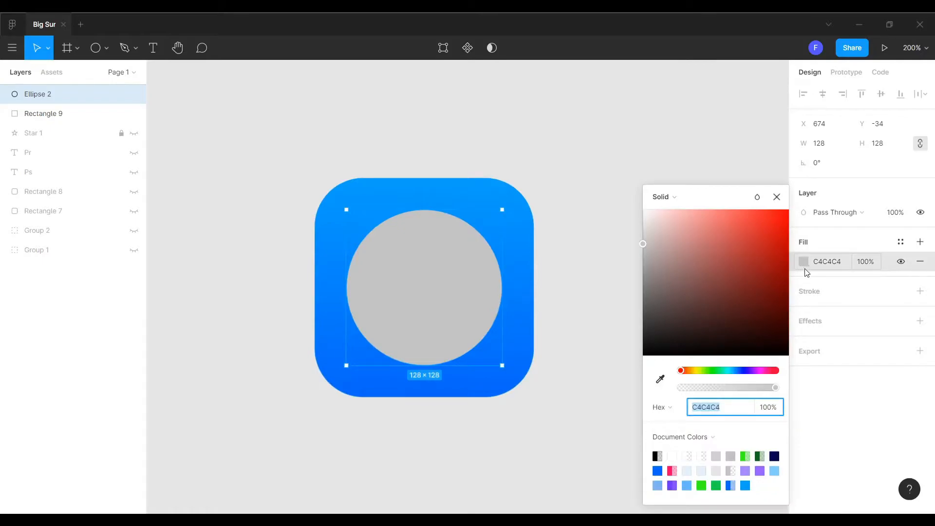
left_click(666, 196)
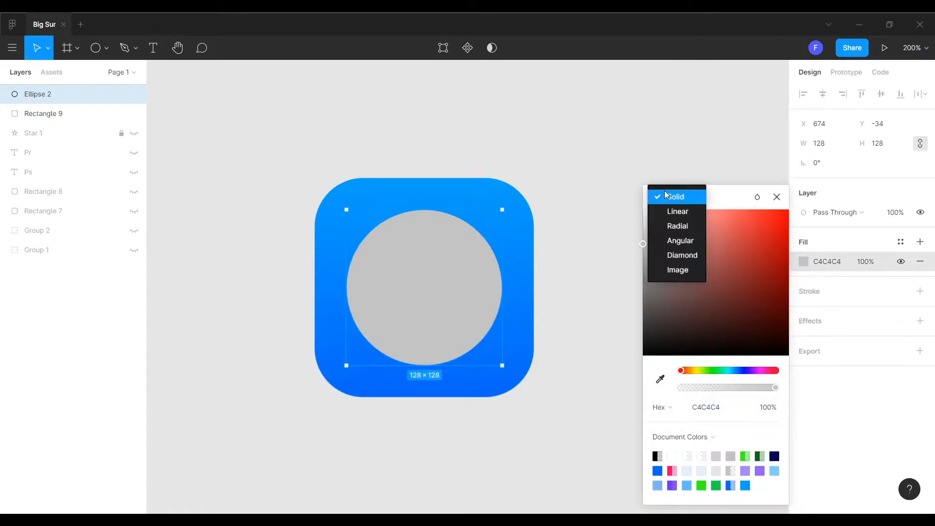
left_click(694, 230)
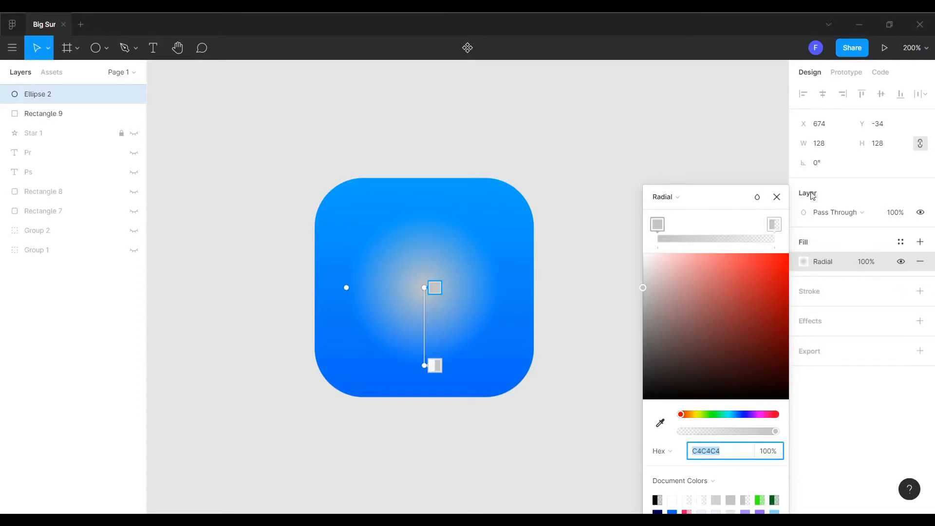
left_click(774, 224)
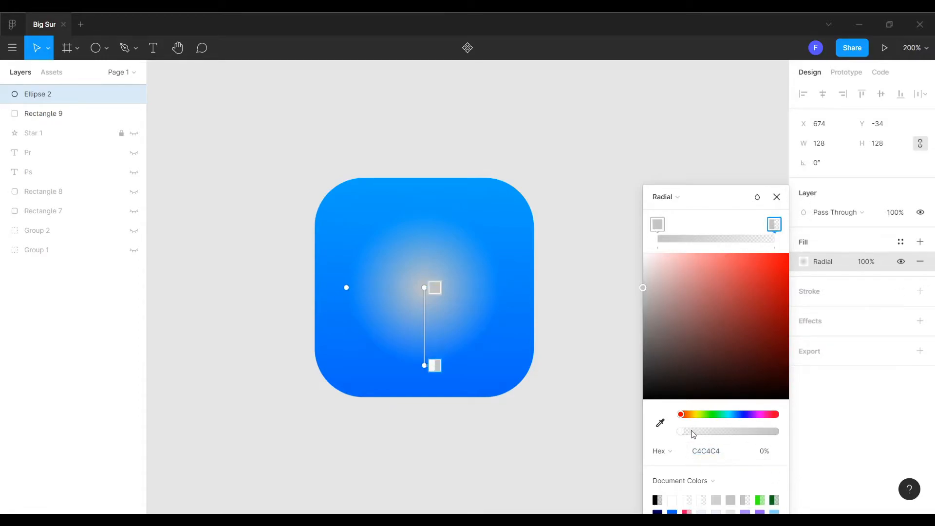
left_click_drag(680, 431, 782, 427)
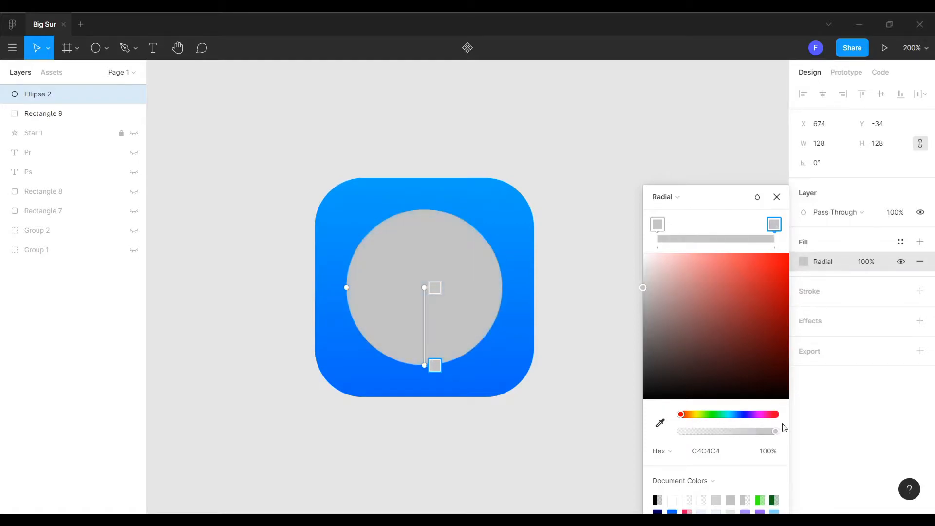
- Reposition the radial gradient diagonally, from beyond the circle's upper-left edge to its lower-right edge
left_click_drag(427, 365, 479, 336)
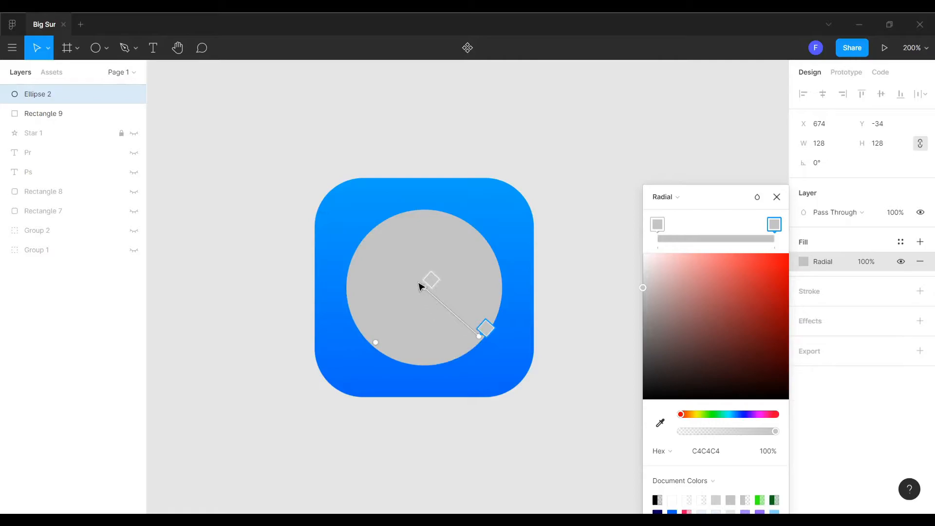
left_click_drag(423, 286, 338, 203)
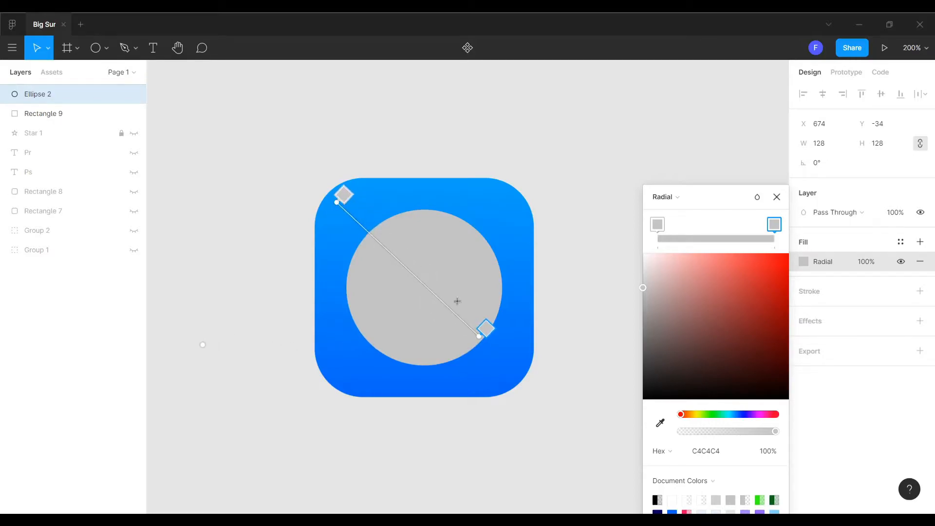
left_click_drag(482, 337, 485, 343)
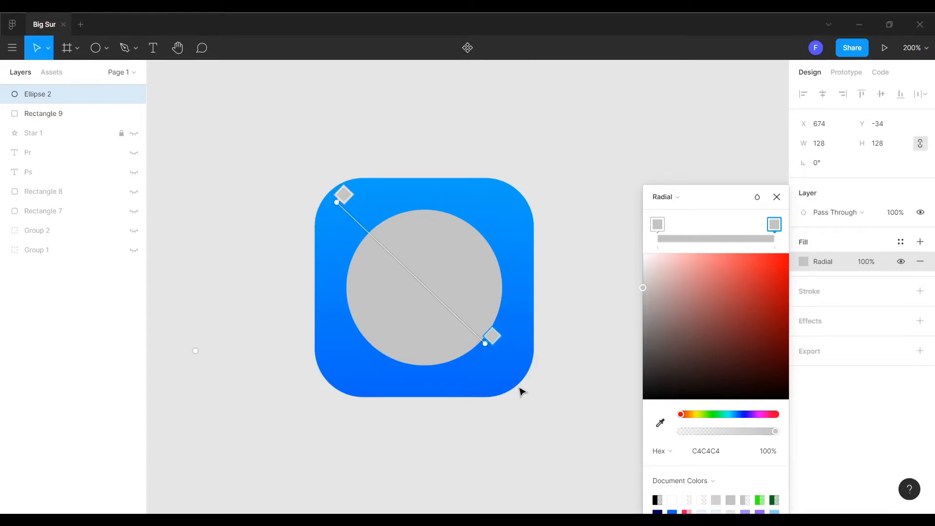
- Add three intermediate colour stops to the circle's radial gradient, near the end, around the middle and near the start
left_click(755, 246)
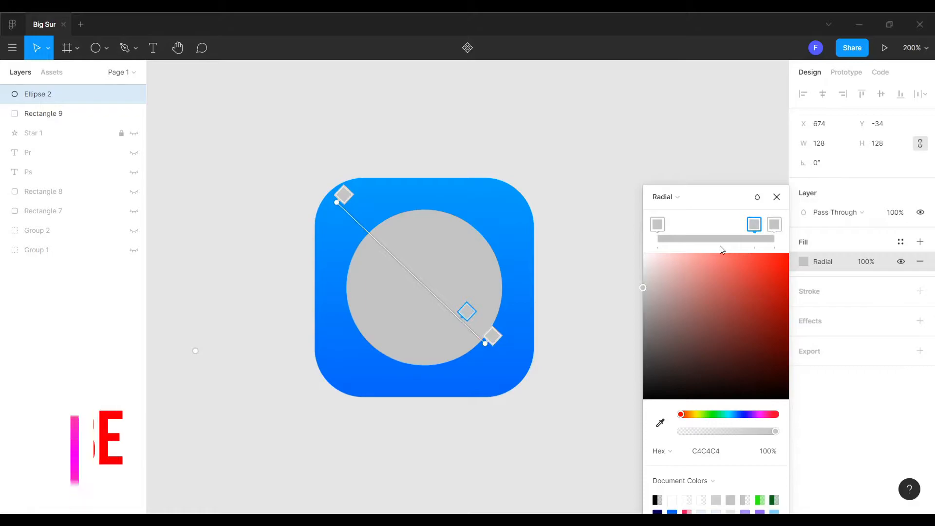
left_click(720, 246)
left_click(676, 245)
- Set the outermost stop of the circle's radial gradient to 955CFF
left_click(774, 225)
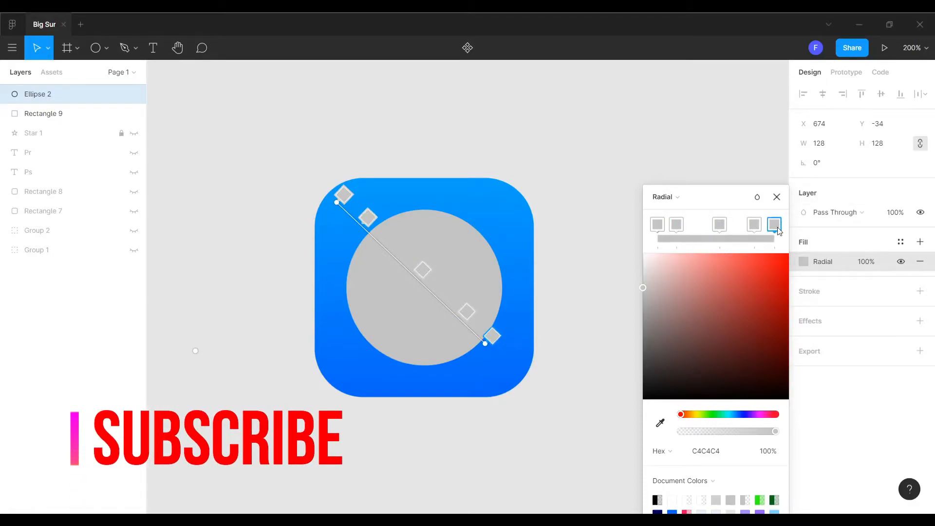
left_click(727, 456)
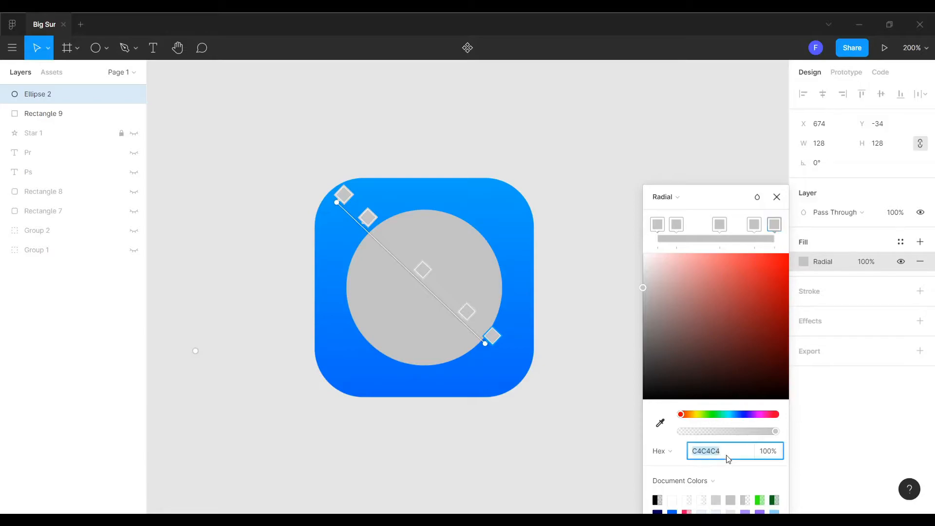
type("955cff")
key("Return")
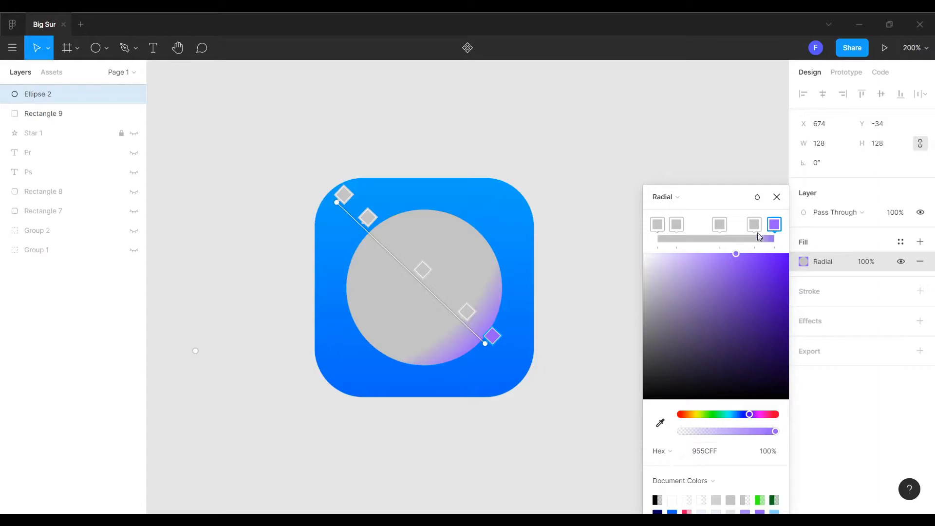
- Set the fourth stop of the circle's radial gradient, just before the purple one, to 80B5EF
left_click(755, 228)
left_click(727, 458)
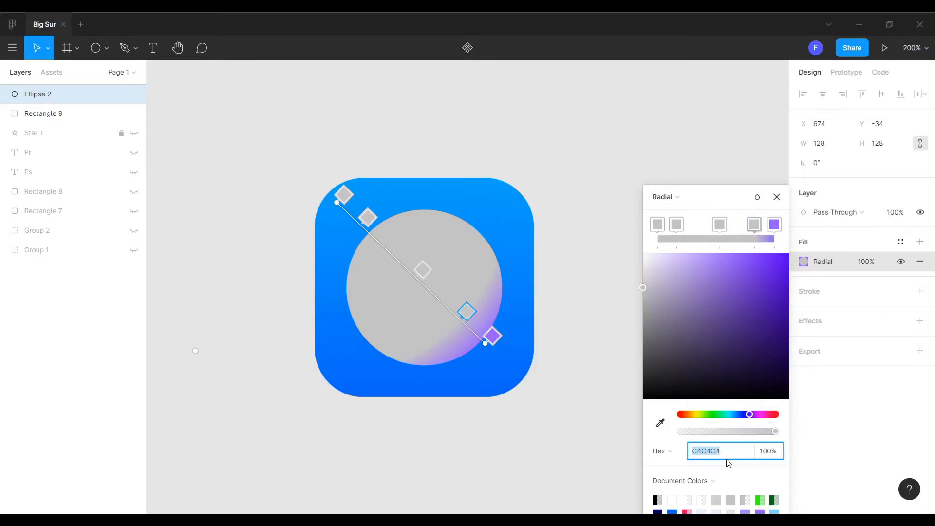
type("80b5ef")
key("Return")
- Set the middle stop of the circle's radial gradient to E7F2FF
left_click(719, 225)
left_click(729, 455)
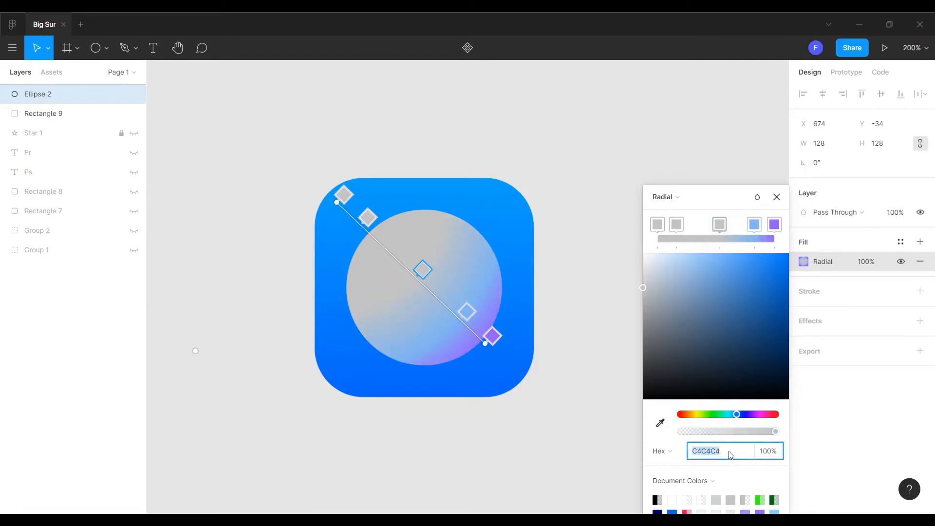
type("e7f2ff")
key("Return")
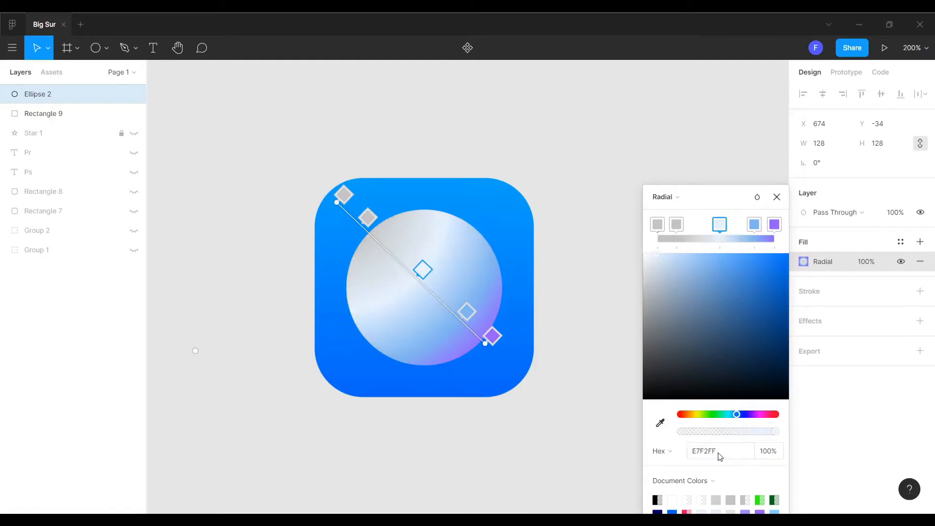
- Set the second stop of the circle's radial gradient to FFFFFF
left_click(680, 229)
left_click(709, 451)
type("f")
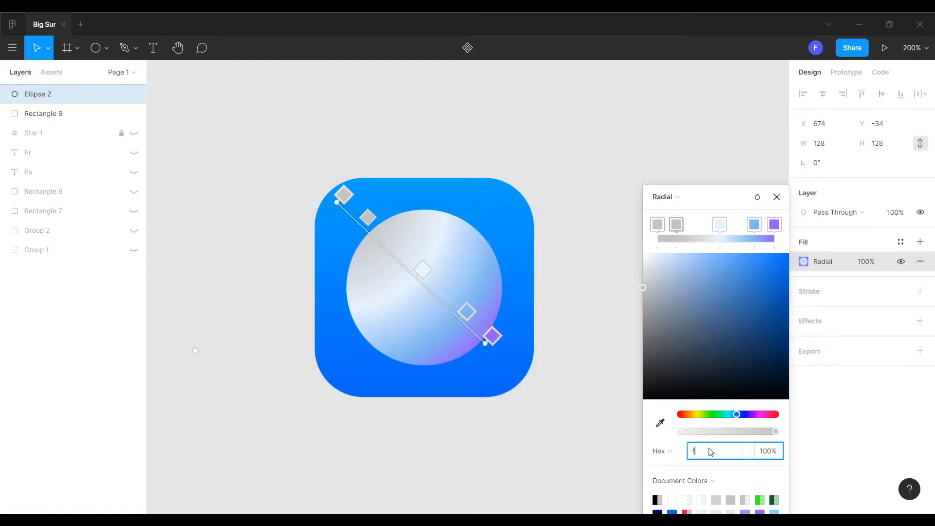
type("fffff")
key("Return")
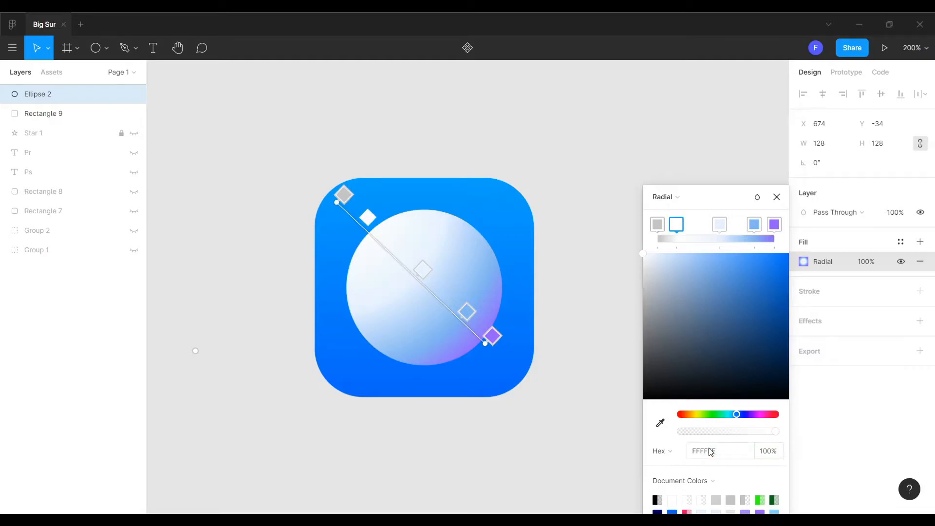
- Set the first, innermost stop of the circle's radial gradient to E5F1FE
left_click(656, 225)
left_click(707, 451)
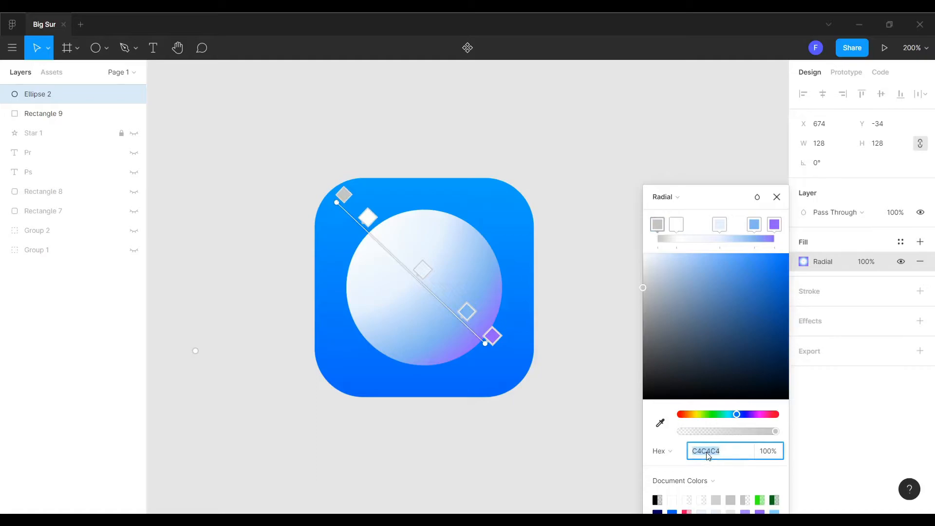
type("e5f1fe")
key("Return")
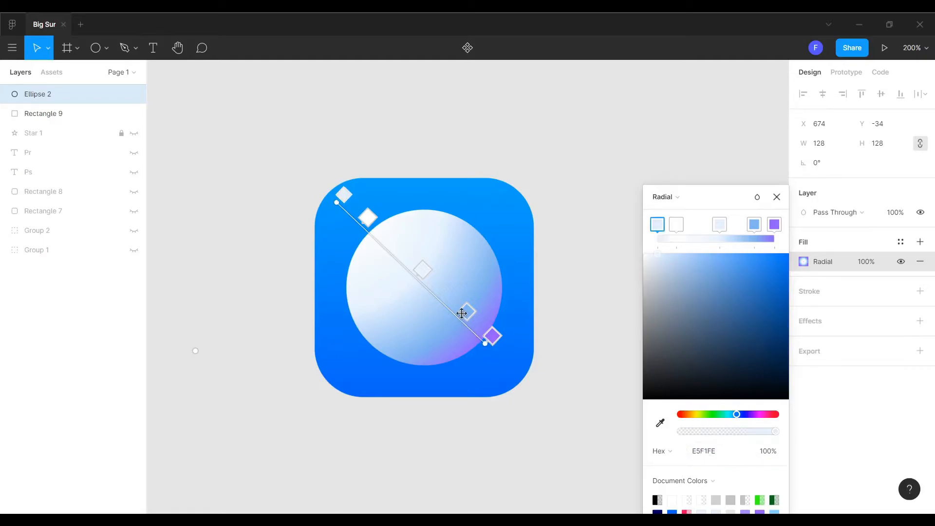
- Move the 80B5EF stop closer to the purple one and reposition both ends of the circle's radial gradient for a steeper, shorter diagonal
mouse_move(466, 312)
left_mouse_down()
mouse_move(483, 348)
mouse_move(471, 359)
left_mouse_up()
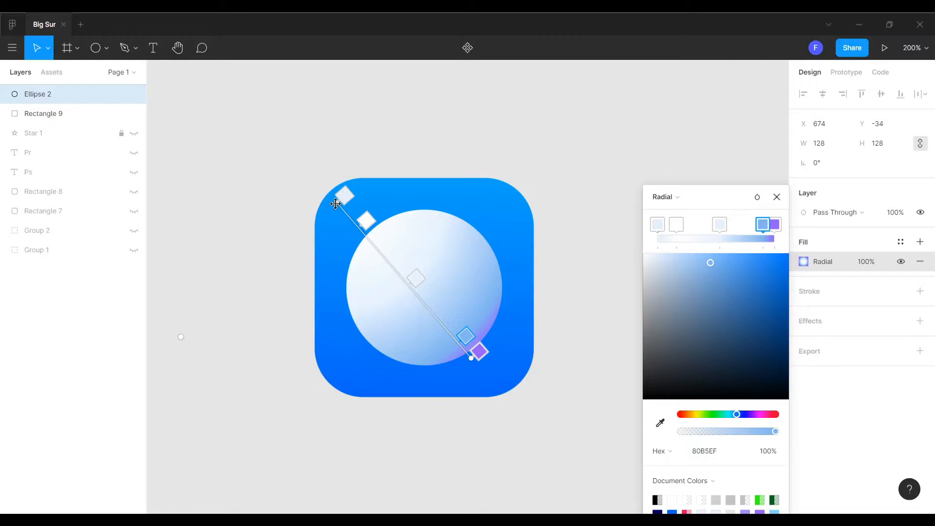
left_click_drag(335, 203, 349, 219)
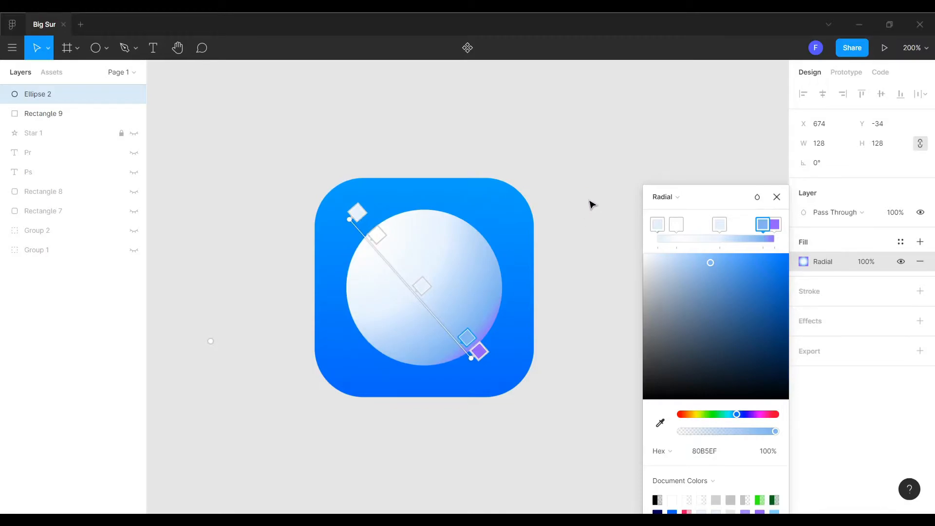
left_click(777, 197)
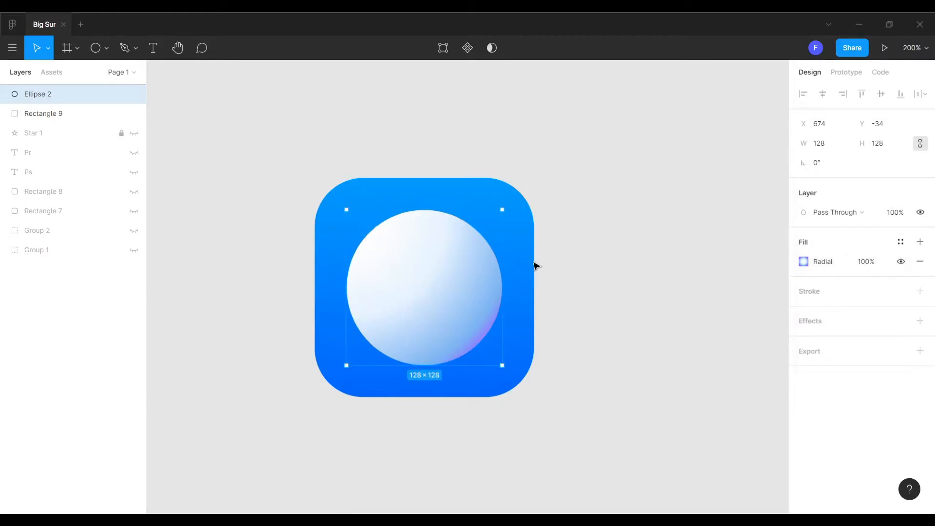
left_click(590, 296)
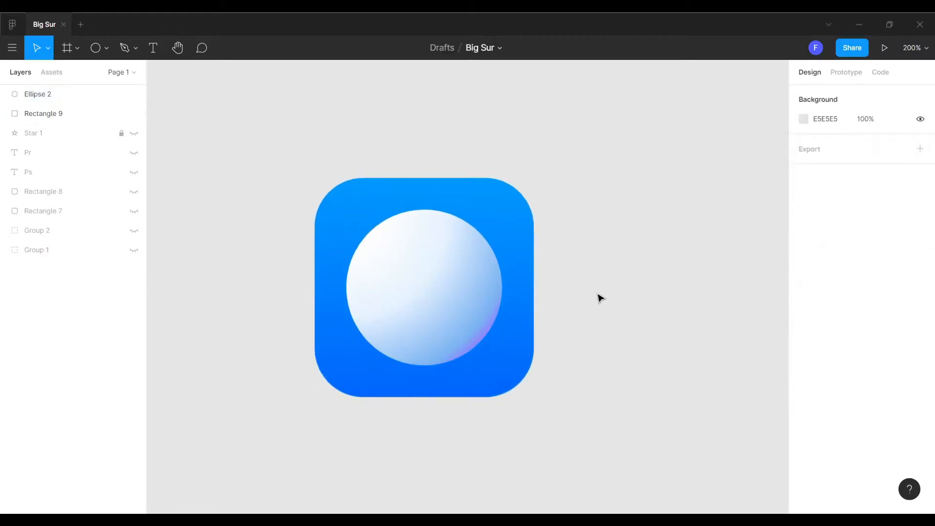
- Add an inner shadow effect to the circle and open its settings
left_click(481, 293)
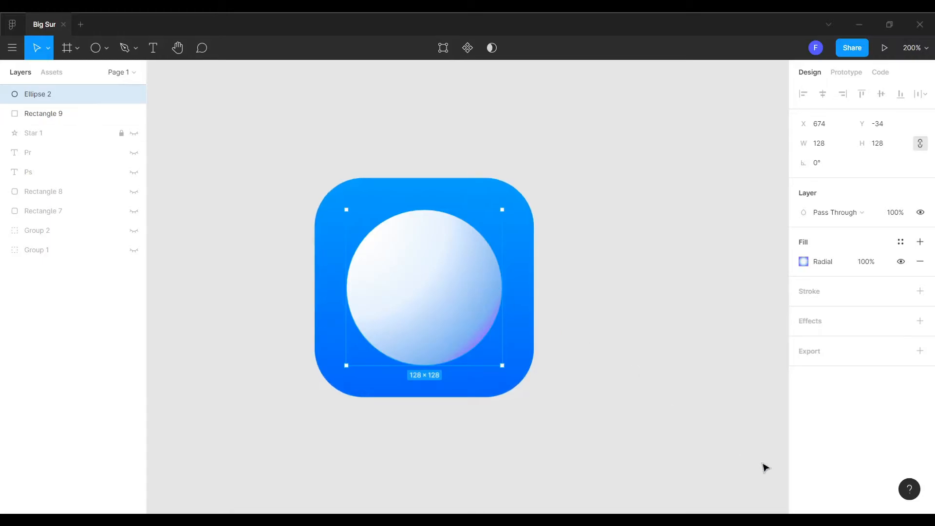
left_click(922, 323)
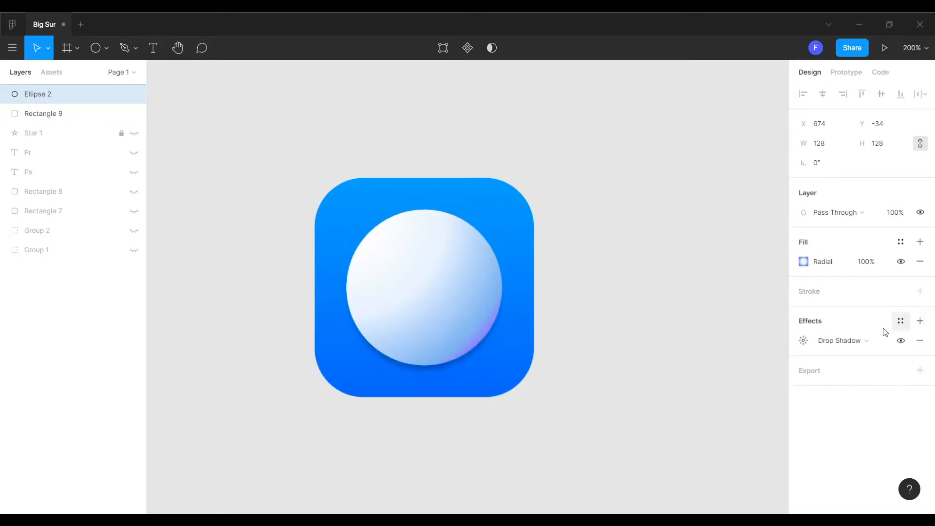
left_click(867, 340)
left_click(833, 324)
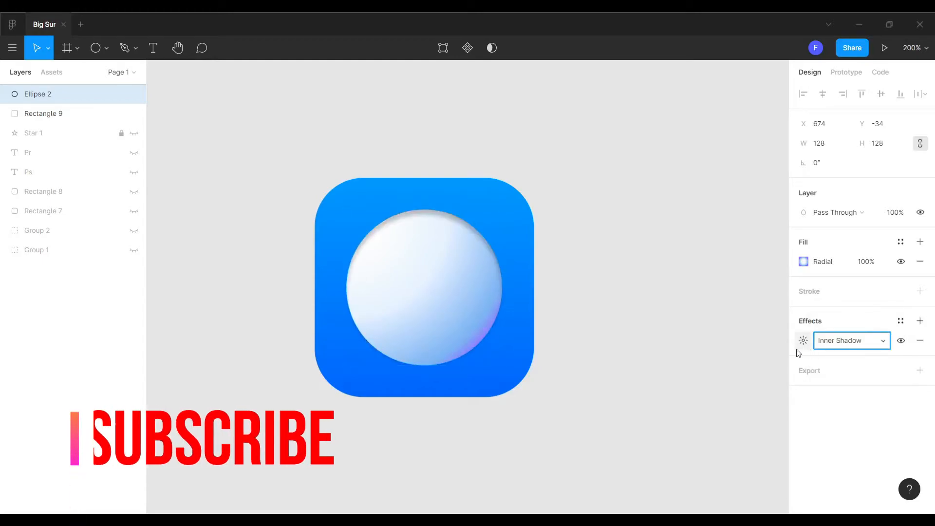
left_click(802, 341)
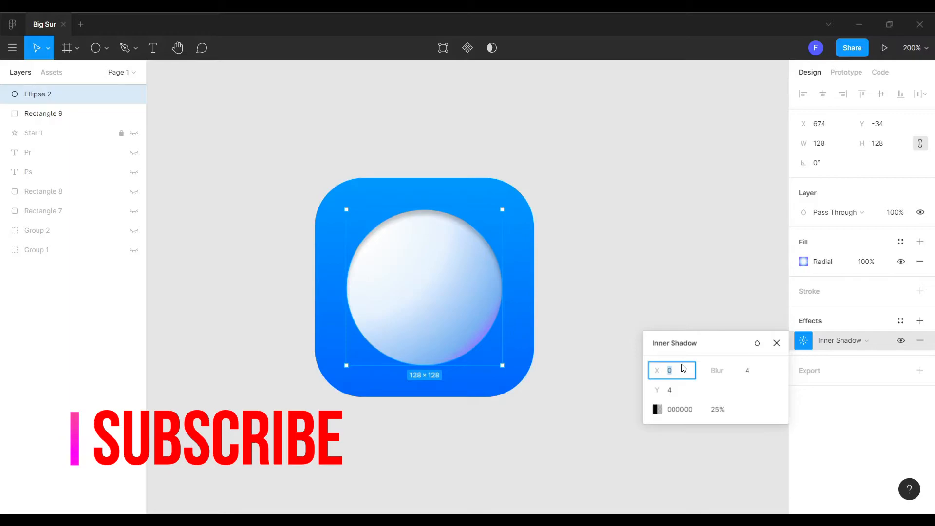
- Set the circle's inner shadow to a Y offset of -4 and a blur of 8
key("Tab")
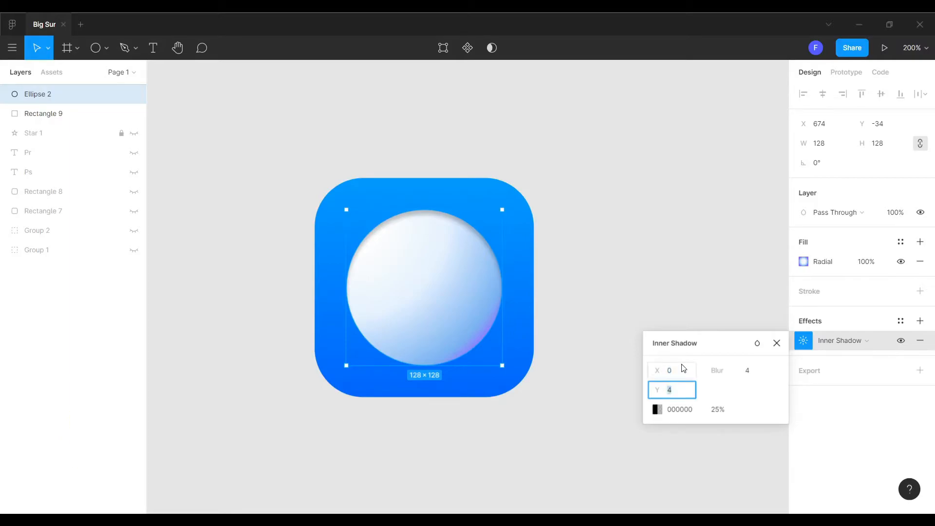
key("Tab")
type("8")
key("Tab")
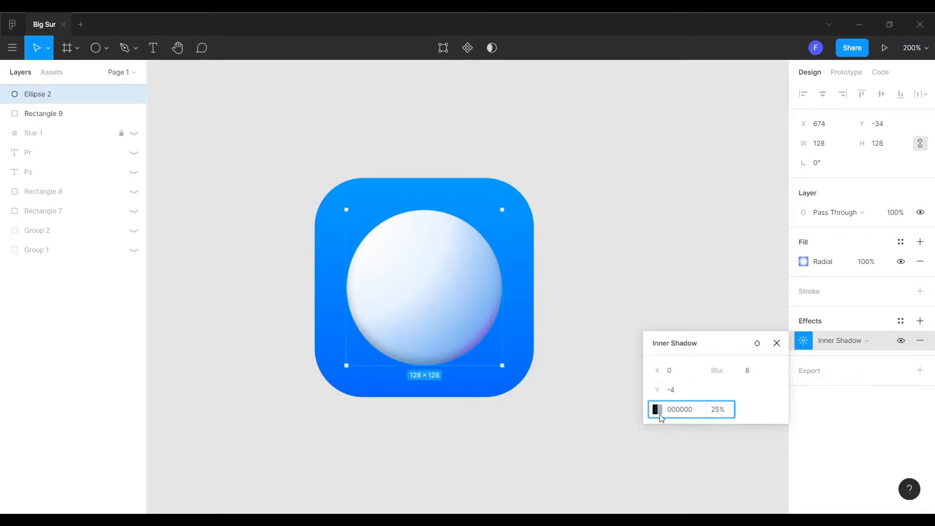
- Set the inner shadow's colour to RGB 255, 0, 111 at 34% opacity
left_click(658, 412)
left_click(521, 412)
left_click(528, 421)
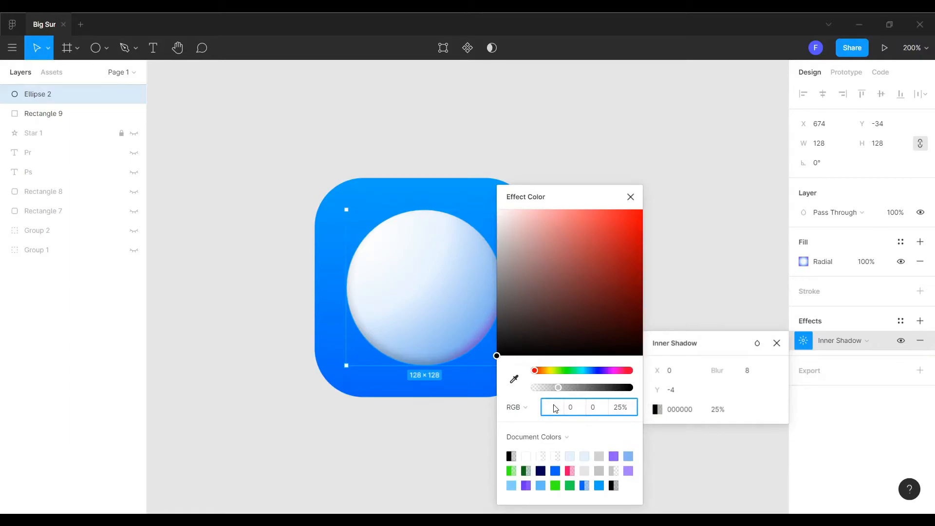
key("Tab")
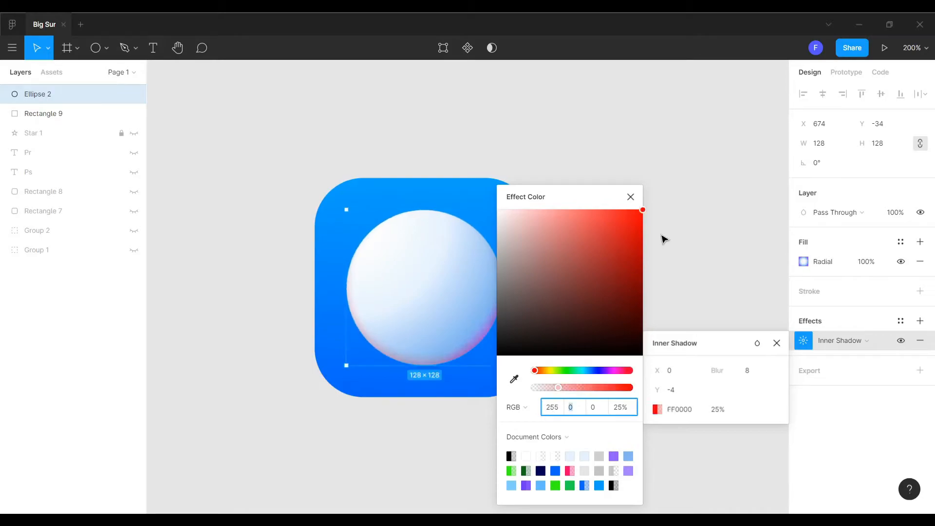
key("Tab")
key("Tab")
type("34")
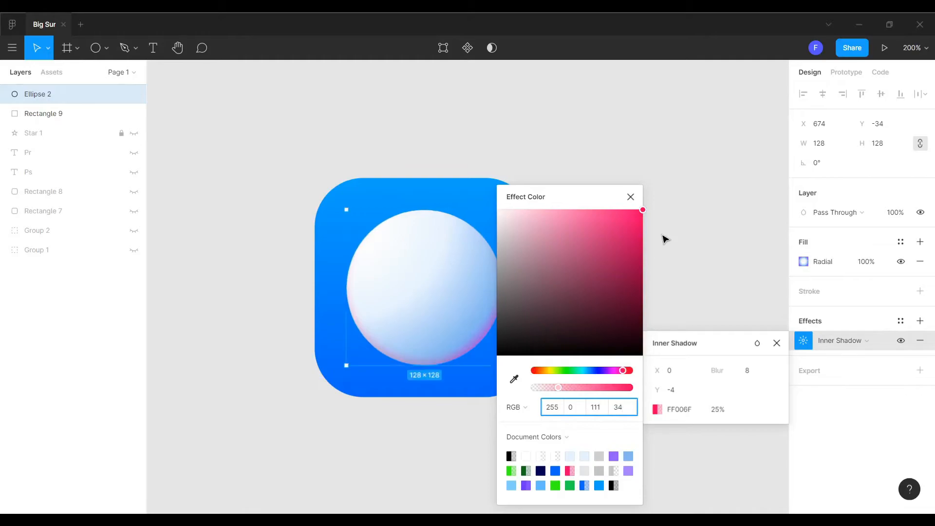
key("Return")
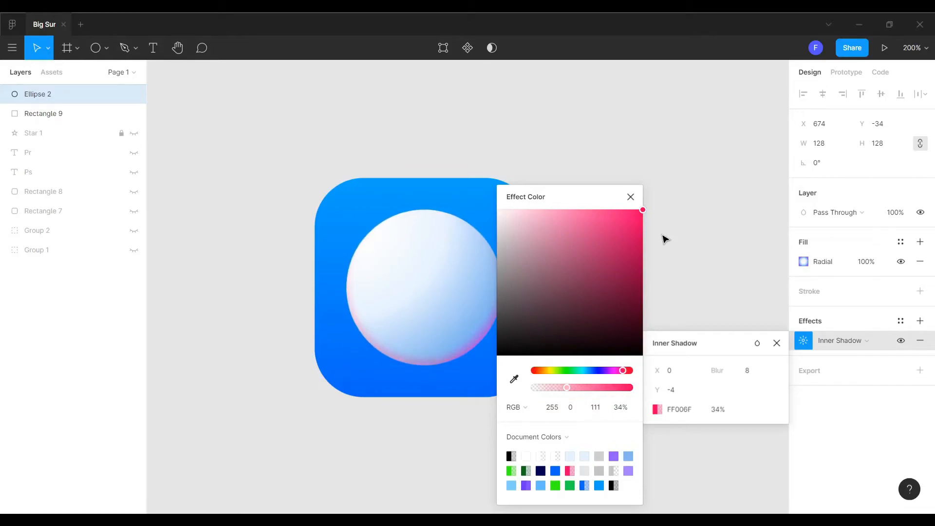
left_click(716, 251)
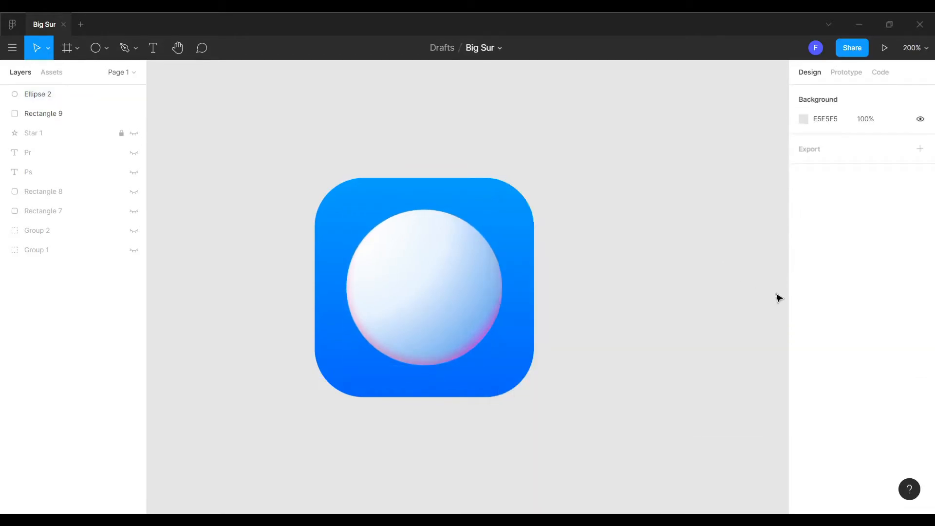
- Add a second inner shadow effect to the circle and open its settings
left_click(425, 280)
left_click(921, 321)
left_click(854, 340)
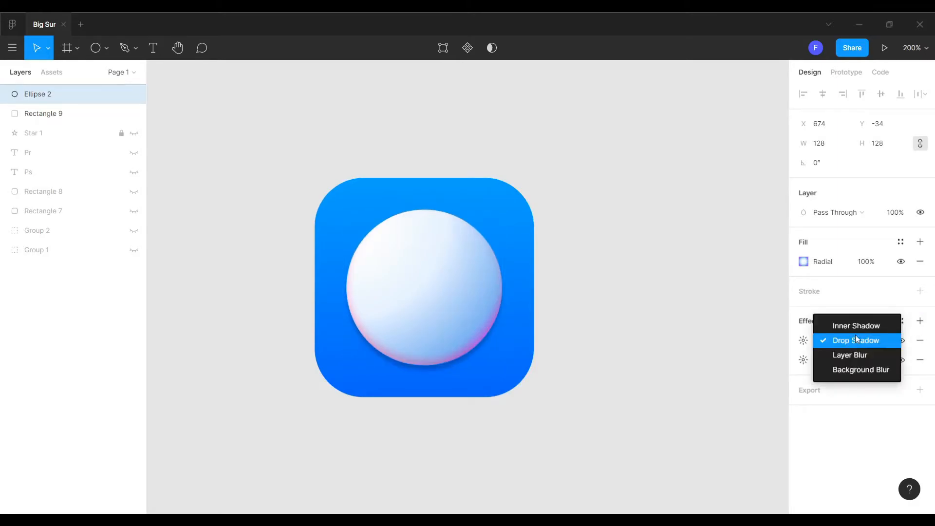
left_click(856, 325)
left_click(803, 339)
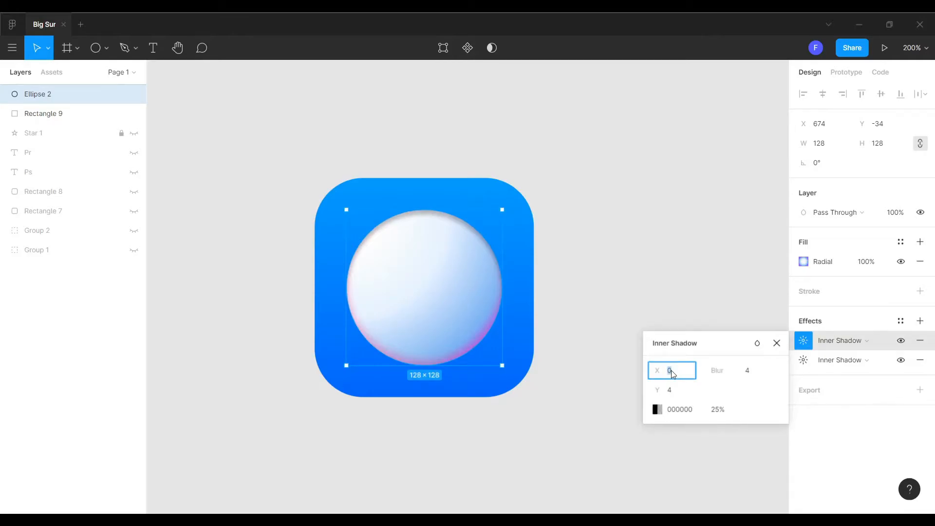
- Set the second inner shadow to X 18, Y 28 and a blur of 90
type("10")
key("Tab")
type("1")
key("BackSpace")
type("2")
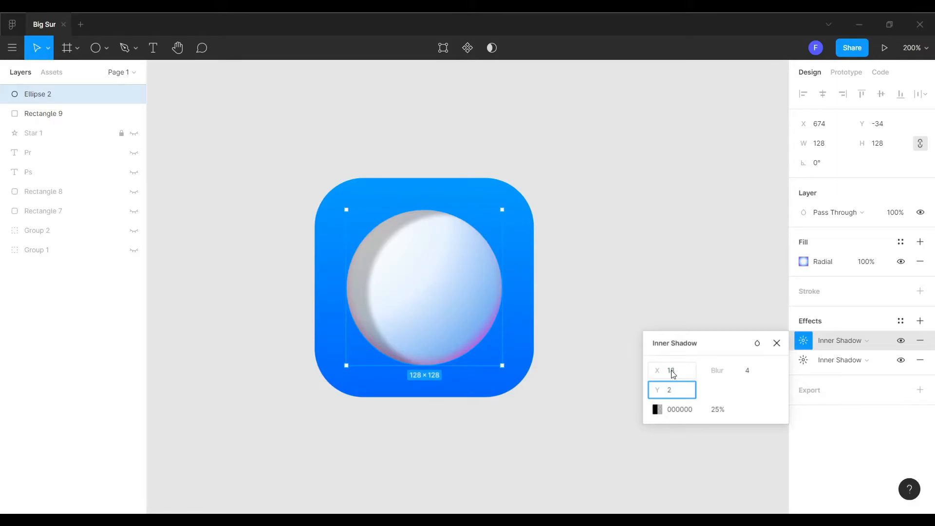
type("8")
key("Tab")
type("9")
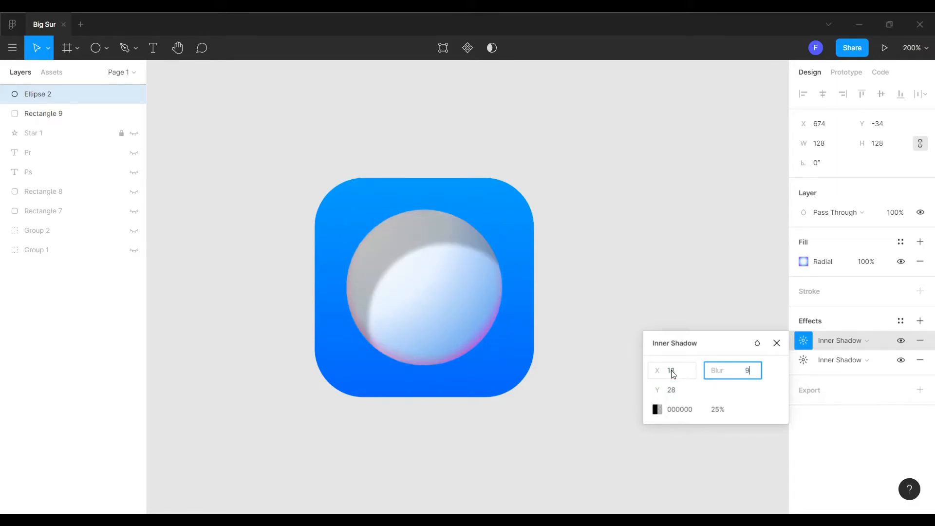
type("0")
key("Tab")
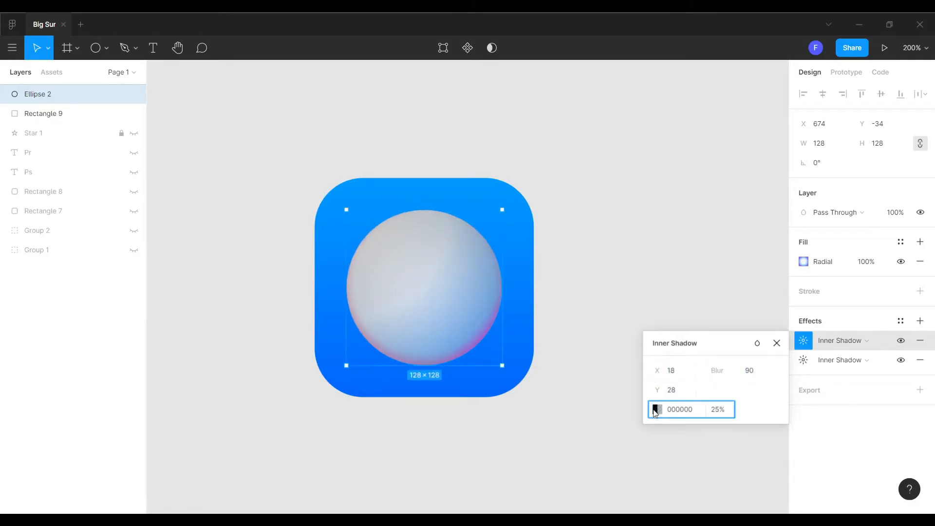
- Set the second inner shadow's colour to white, RGB 255, 255, 255, at 100% opacity
left_click(657, 409)
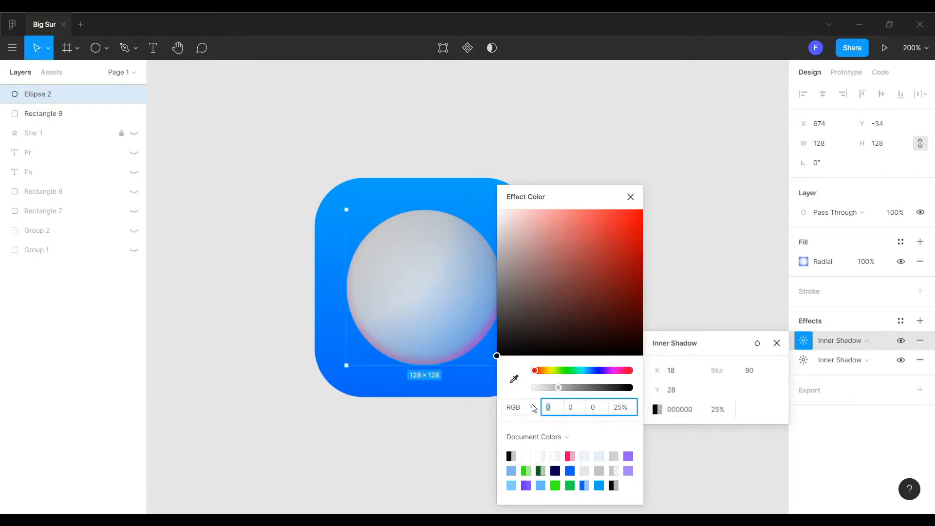
type("255")
key("Tab")
type("255")
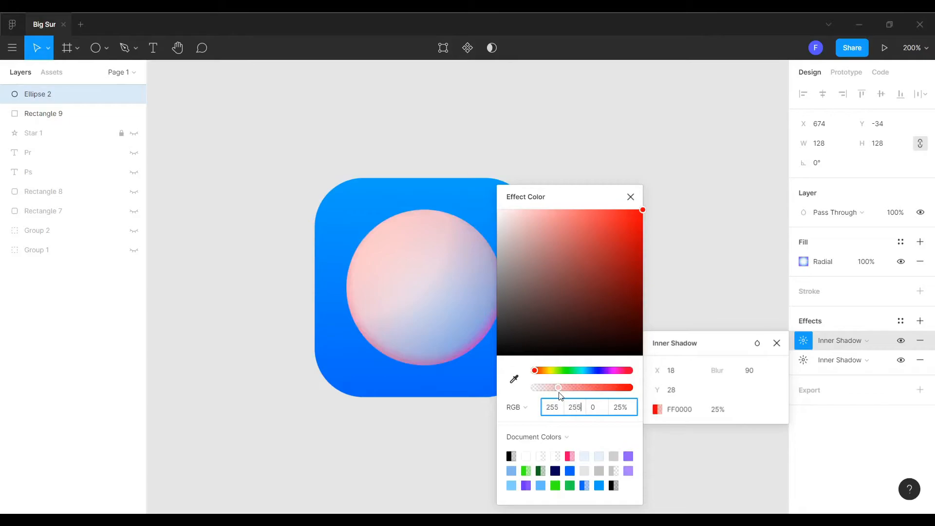
key("Tab")
type("2")
key("Tab")
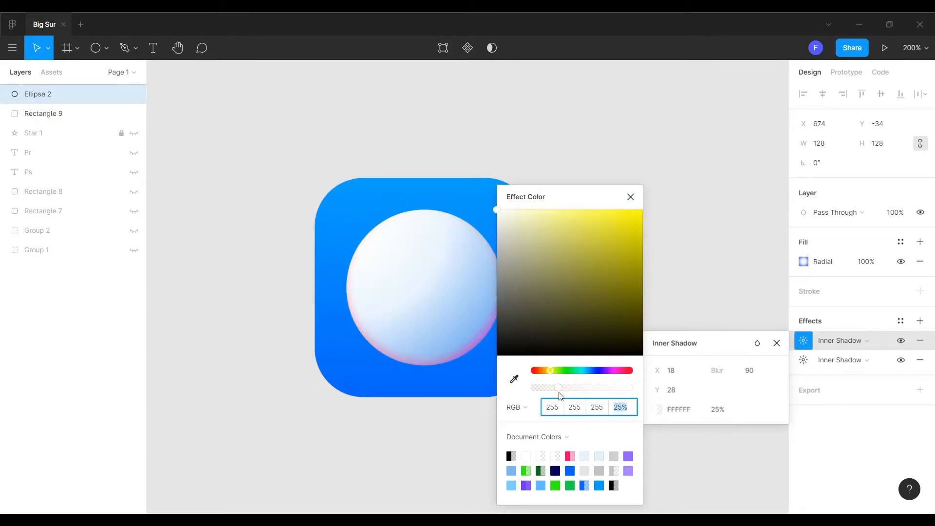
type("100")
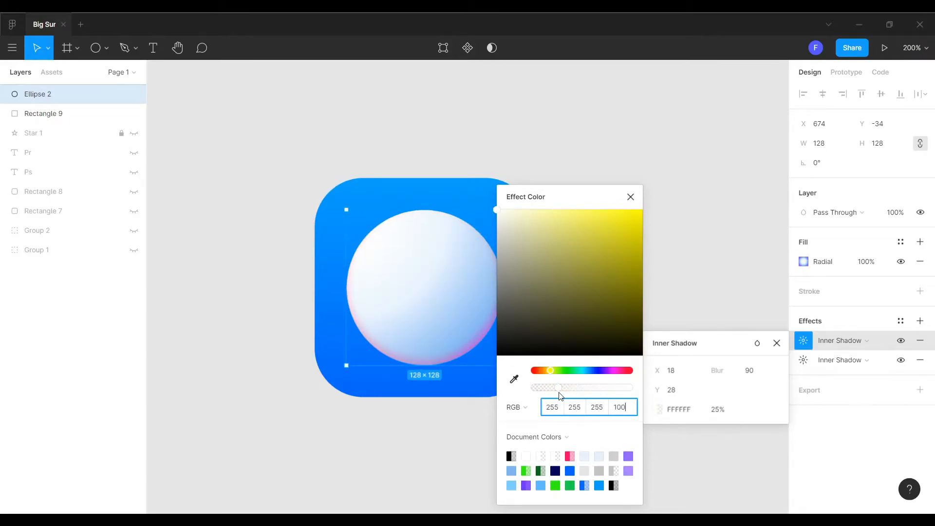
key("Return")
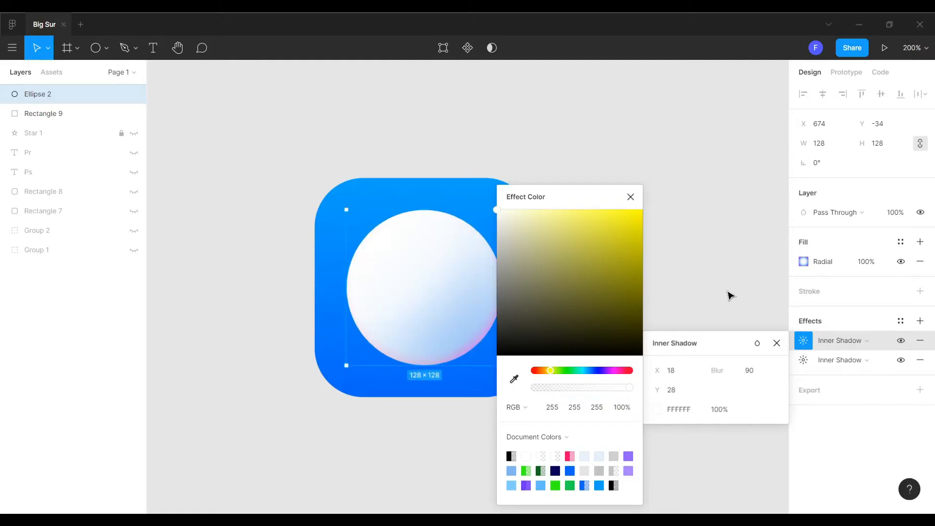
left_click(729, 296)
- Add a third inner shadow effect to the circle and open its settings
left_click(461, 282)
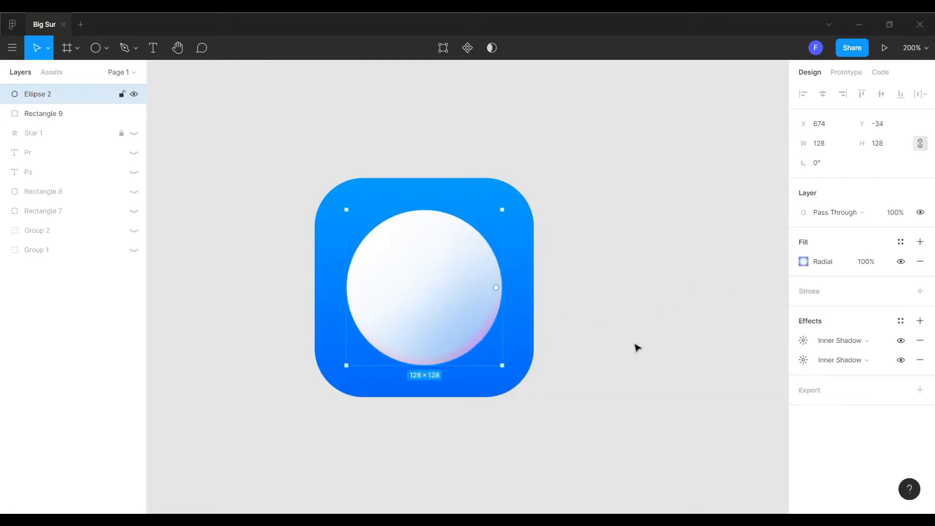
left_click(927, 322)
left_click(872, 340)
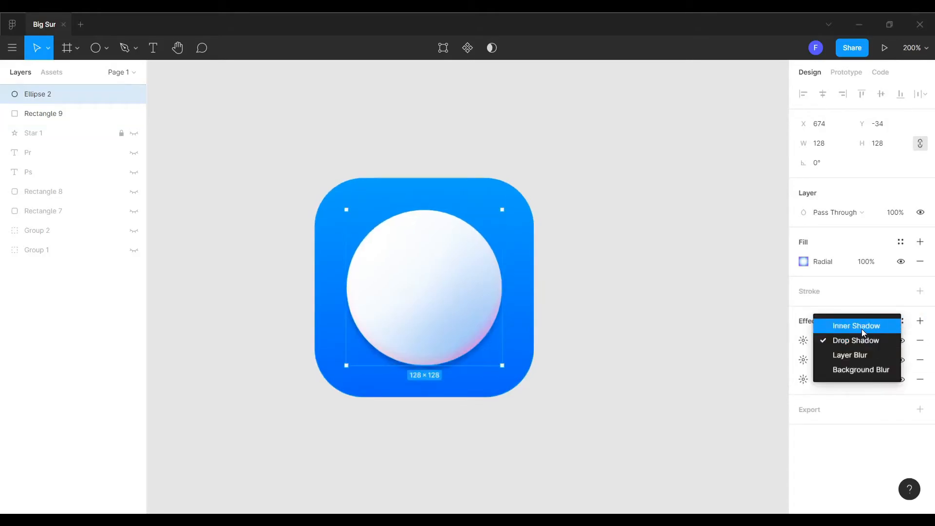
left_click(861, 328)
left_click(803, 340)
left_click(671, 368)
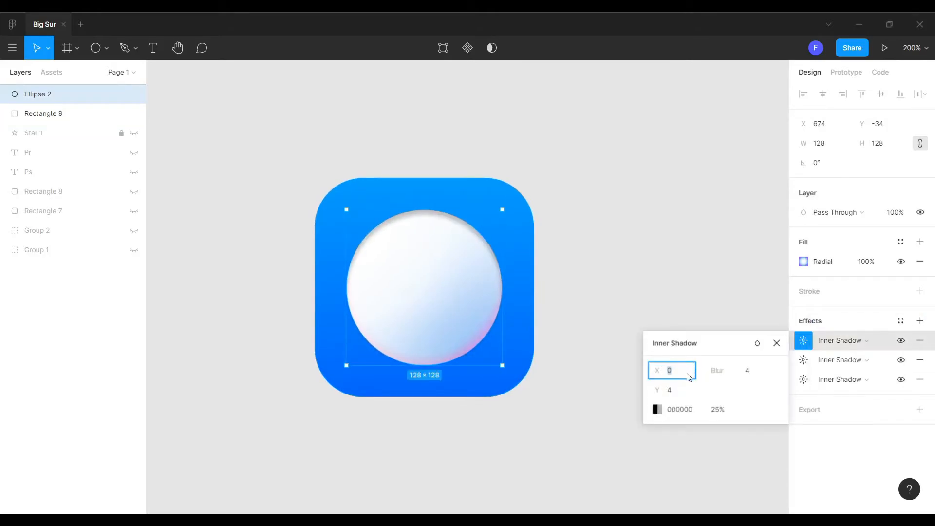
- Set the third inner shadow to X 3, Y 7 and a blur of 20
type("3")
key("Tab")
type("7")
key("Tab")
type("20")
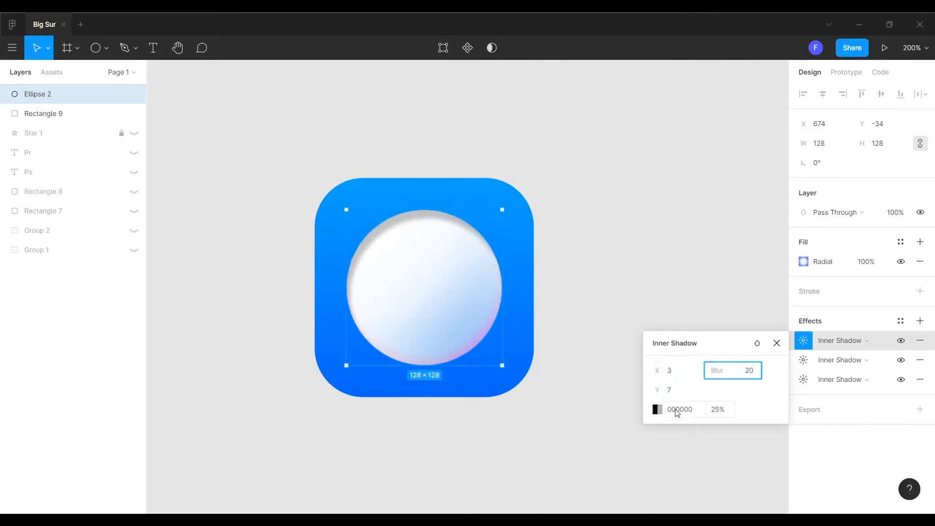
- Set the third inner shadow's colour to white, RGB 255, 255, 255, at 100% opacity and close its settings
left_click(671, 409)
left_click(656, 412)
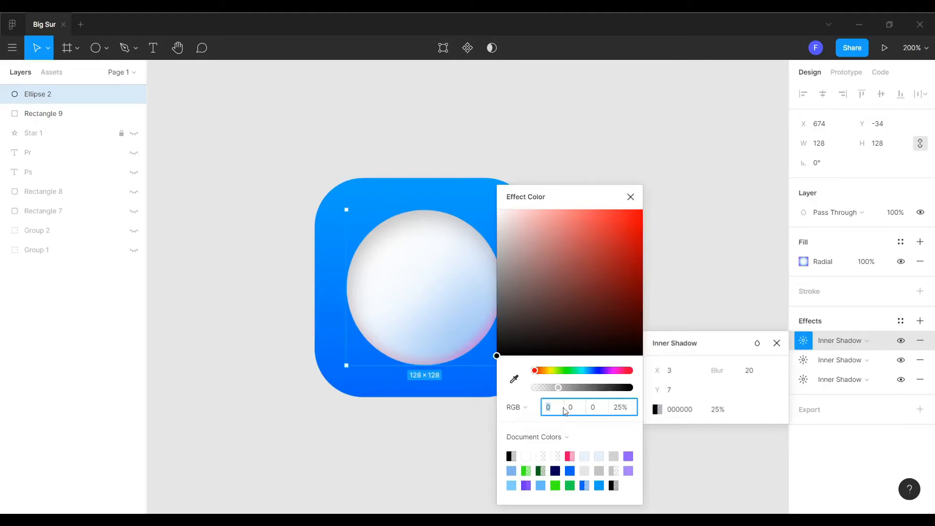
type("255")
key("Tab")
type("255")
key("Tab")
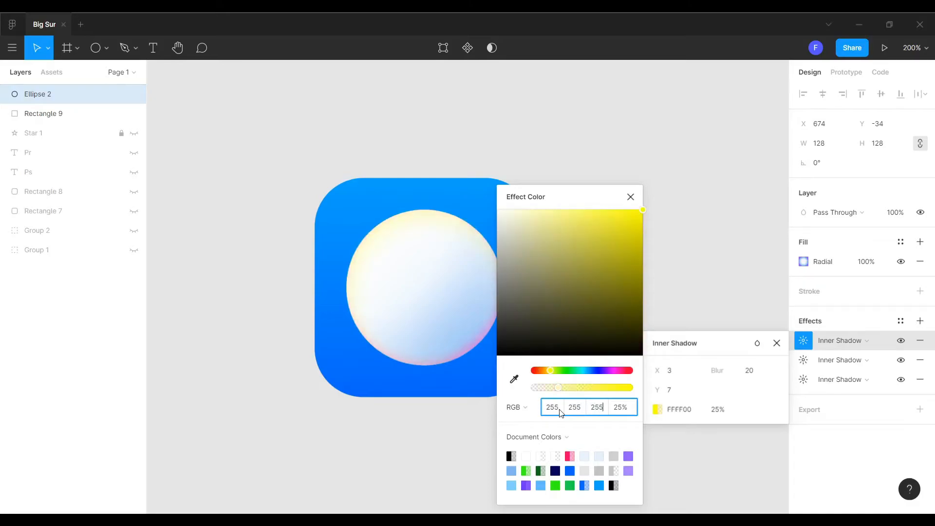
key("Tab")
type("100")
key("Return")
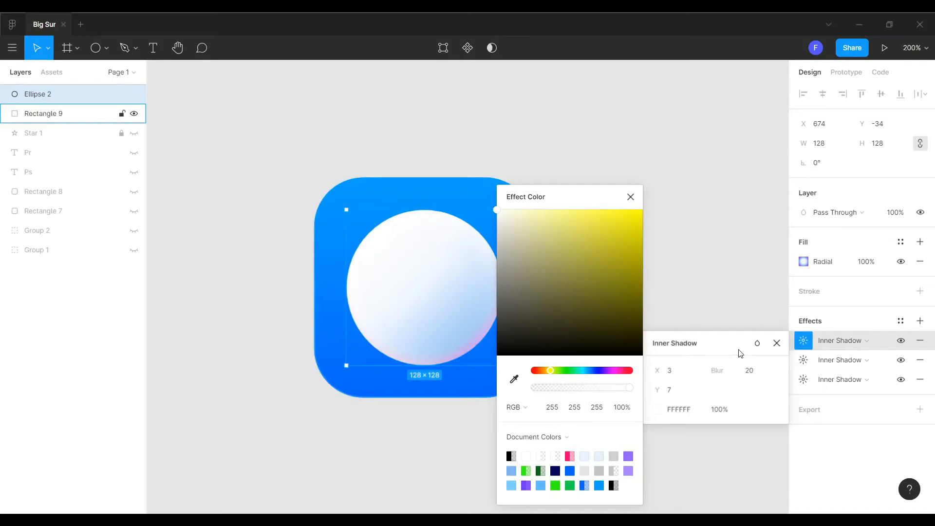
left_click(775, 348)
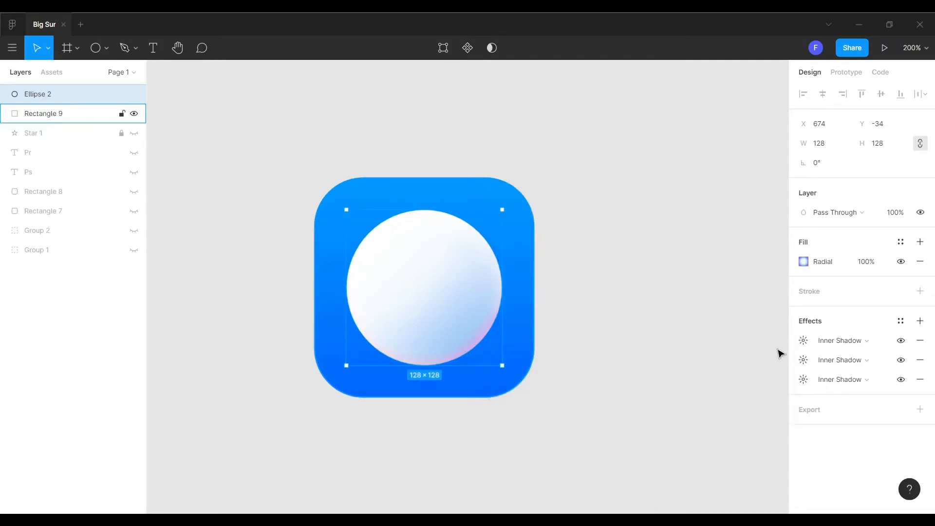
- Add a drop shadow to the circle with Y 8, a blur of 8 and 16% black opacity
left_click(920, 321)
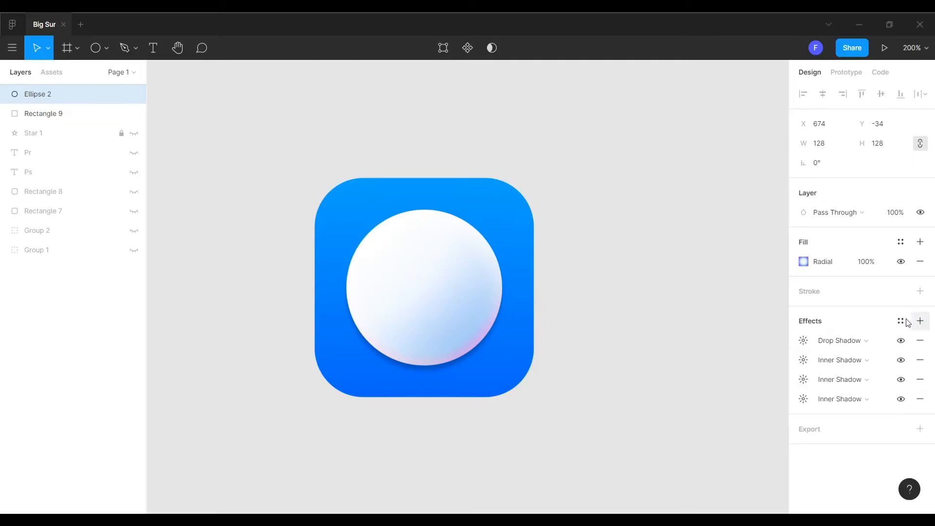
left_click(804, 343)
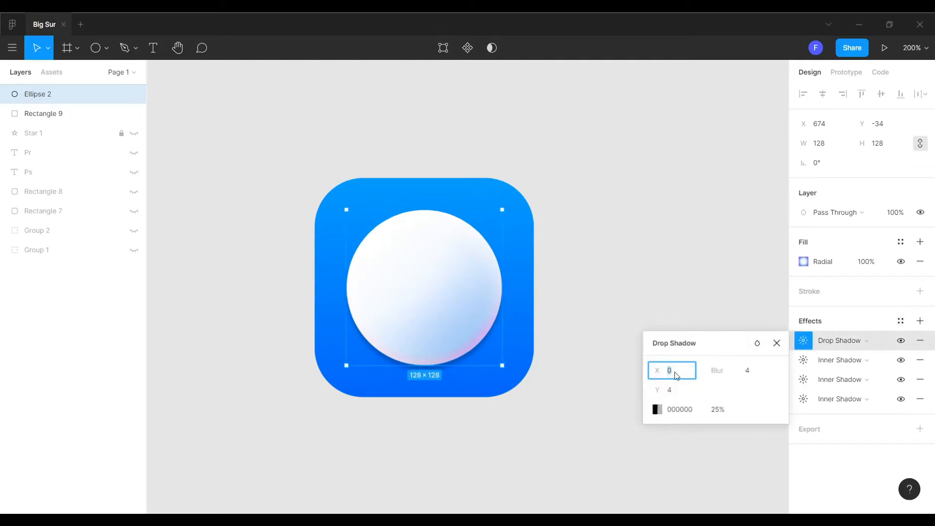
key("Tab")
type("8")
key("Tab")
key("Tab")
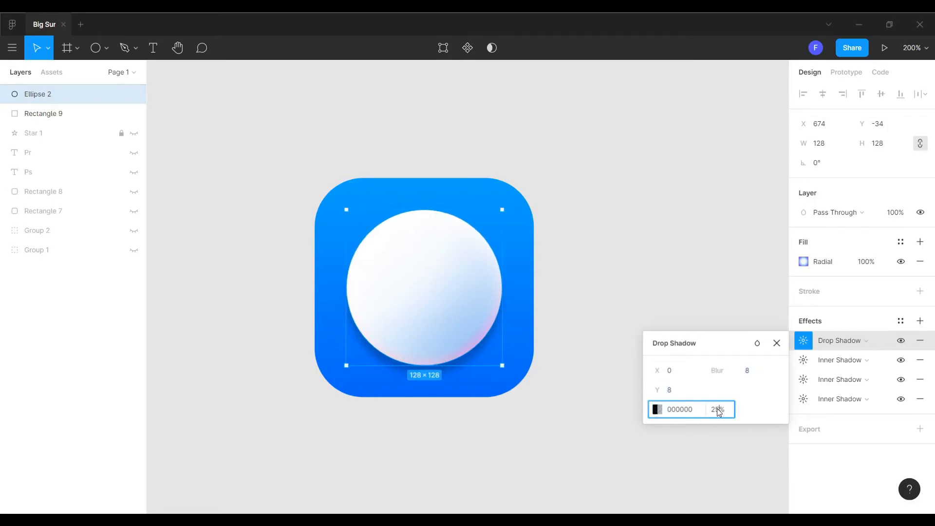
type("16")
key("Return")
- Add a second drop shadow to the circle with Y 16, a blur of 24 and 10% black opacity, closing its settings
left_click(919, 320)
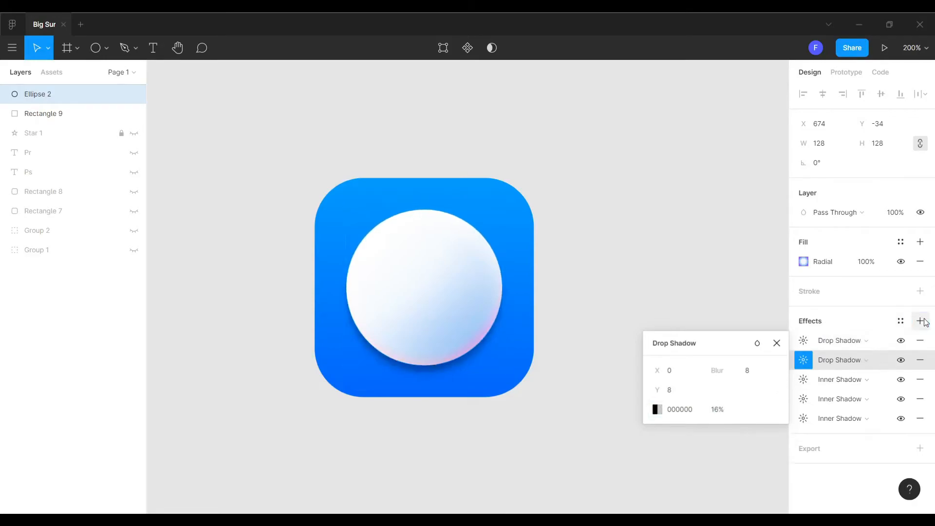
left_click(851, 341)
left_click(847, 340)
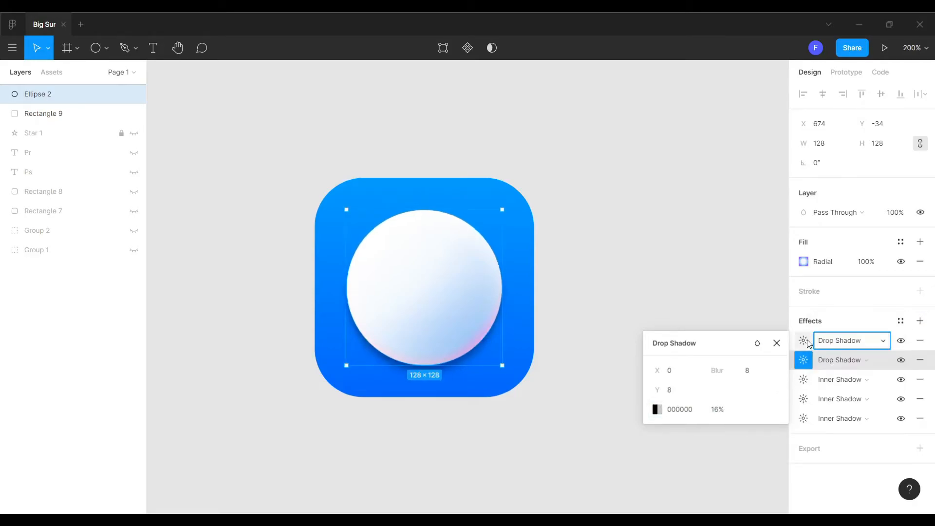
left_click(803, 340)
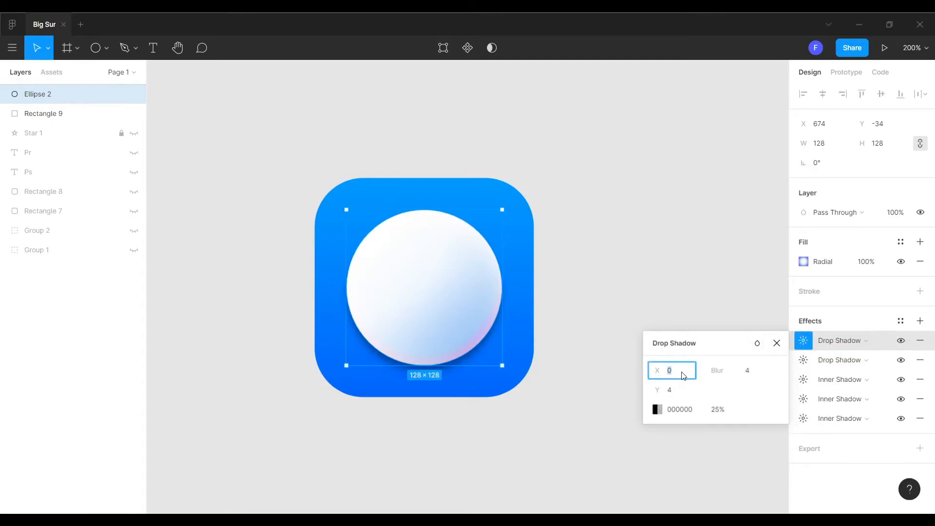
key("Tab")
key("Tab")
type("24")
key("Tab")
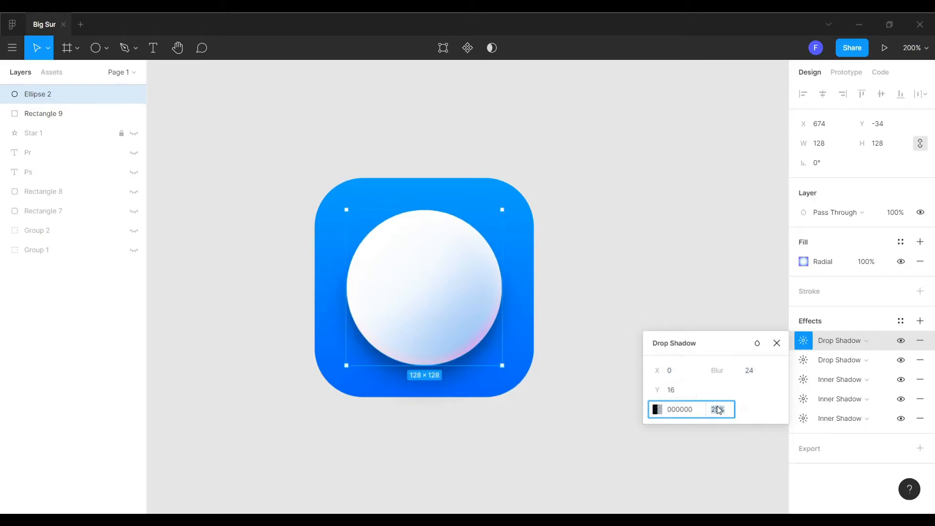
type("10")
key("Return")
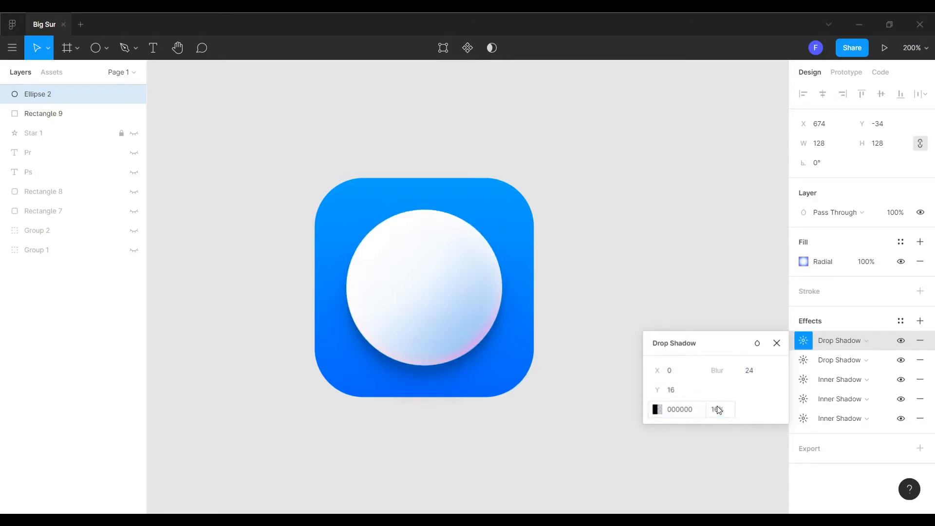
left_click(777, 343)
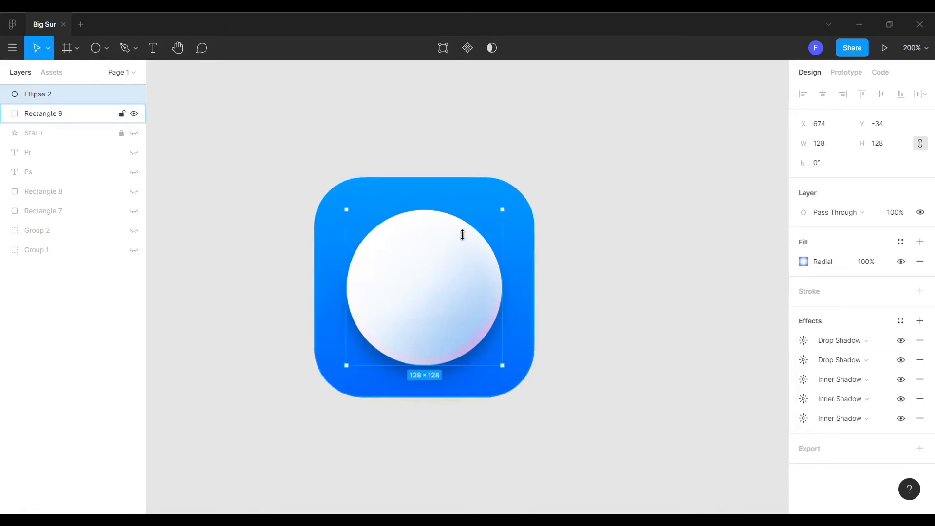
- Draw a five-pointed star about 56 × 56 on the white circle
scroll(450, 265, "up", 5, "ctrl")
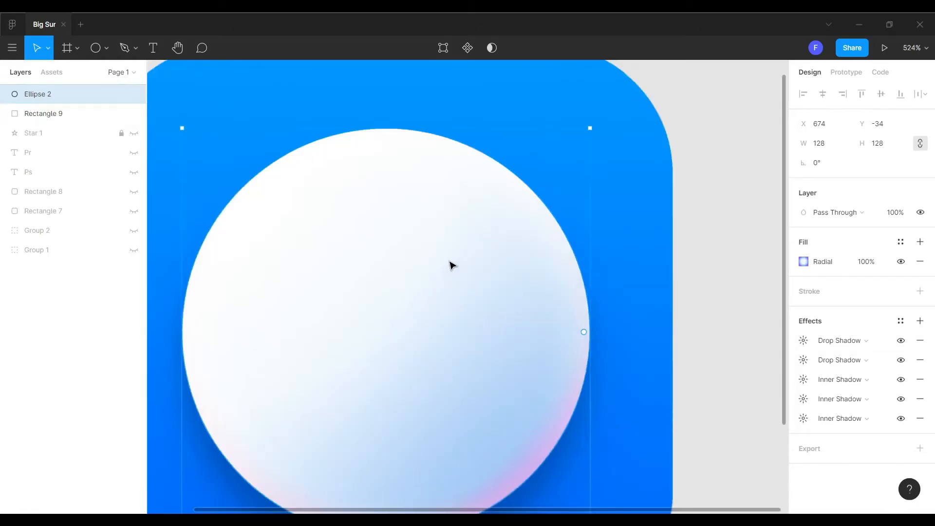
left_click(745, 240)
scroll(455, 284, "down", 5, "ctrl")
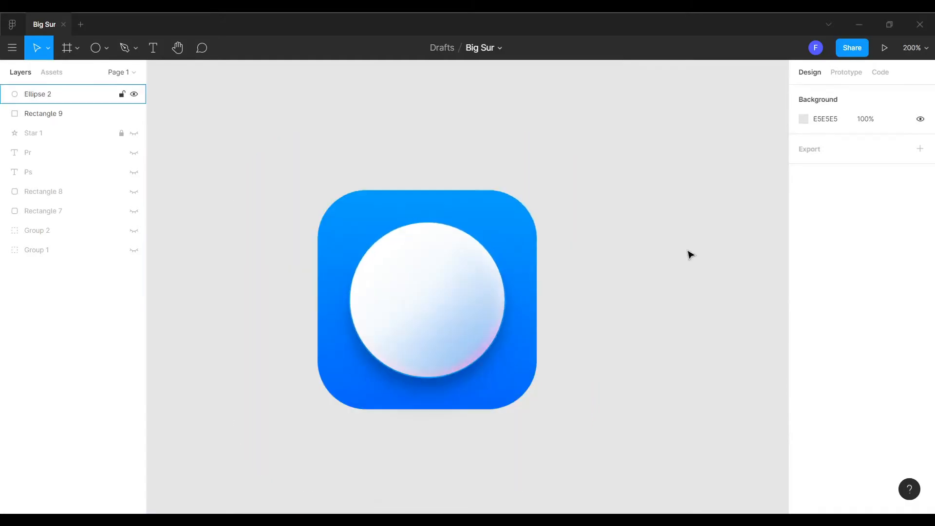
left_click(454, 271)
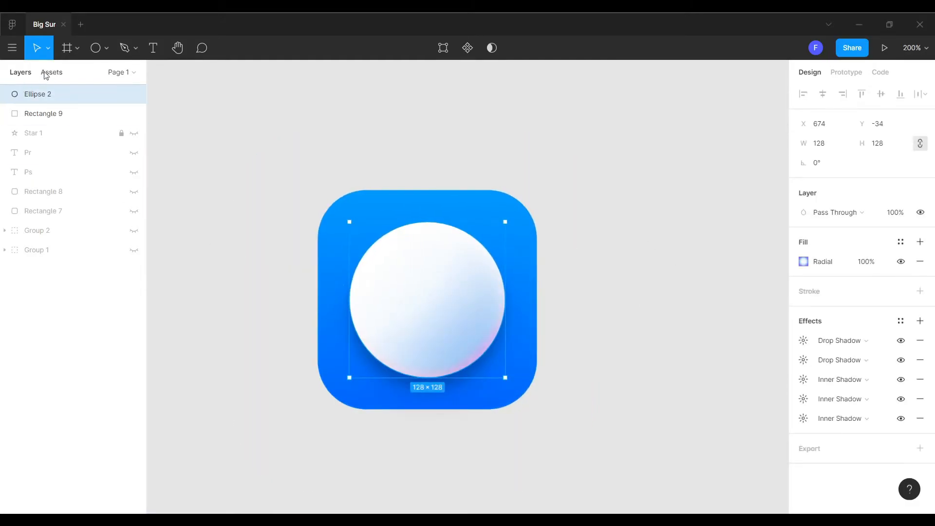
left_click(107, 47)
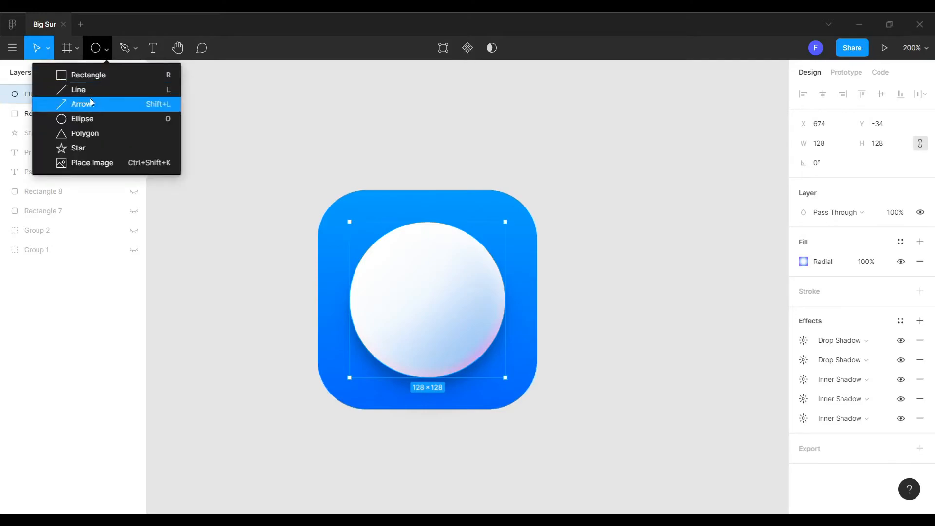
left_click(88, 147)
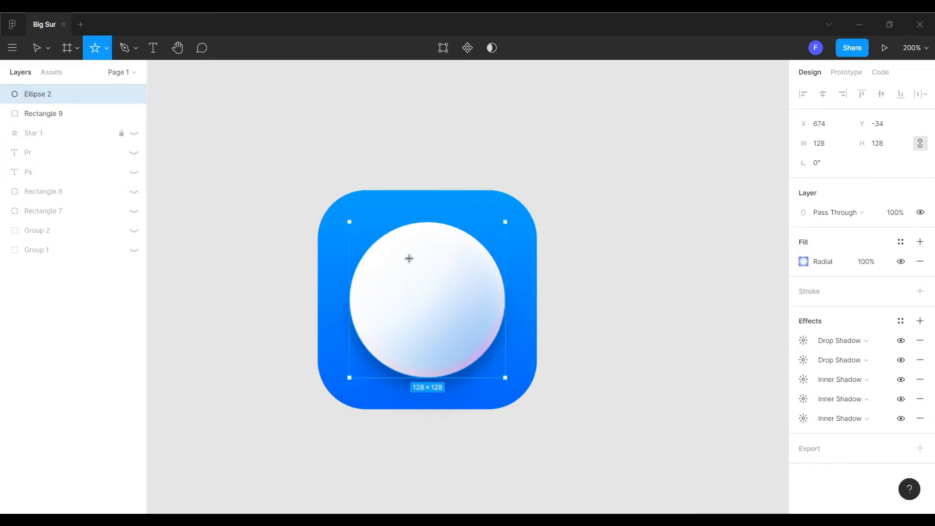
left_click_drag(408, 258, 449, 326)
- Size the star to 72 wide by 62 high, unlocking its proportions so both dimensions hold independently
left_click(823, 143)
double_click(823, 143)
type("72")
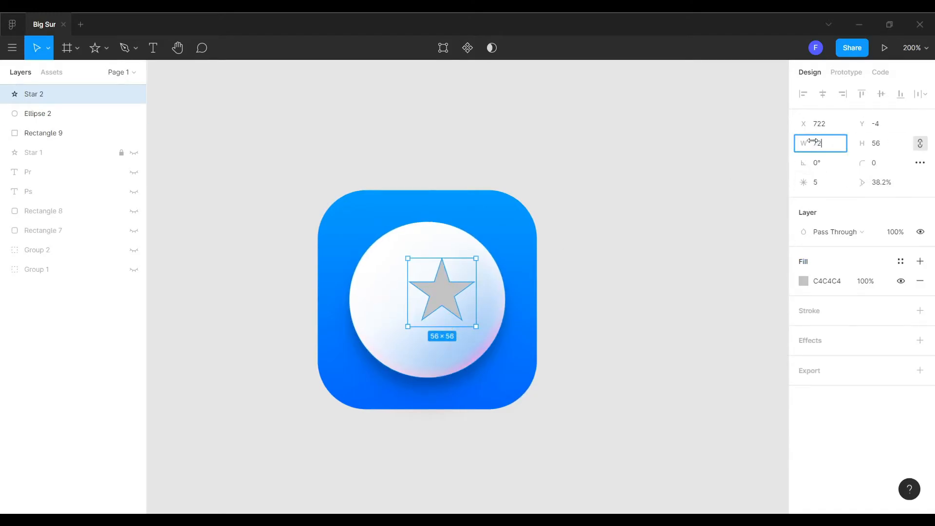
key("Return")
left_click(882, 143)
type("6")
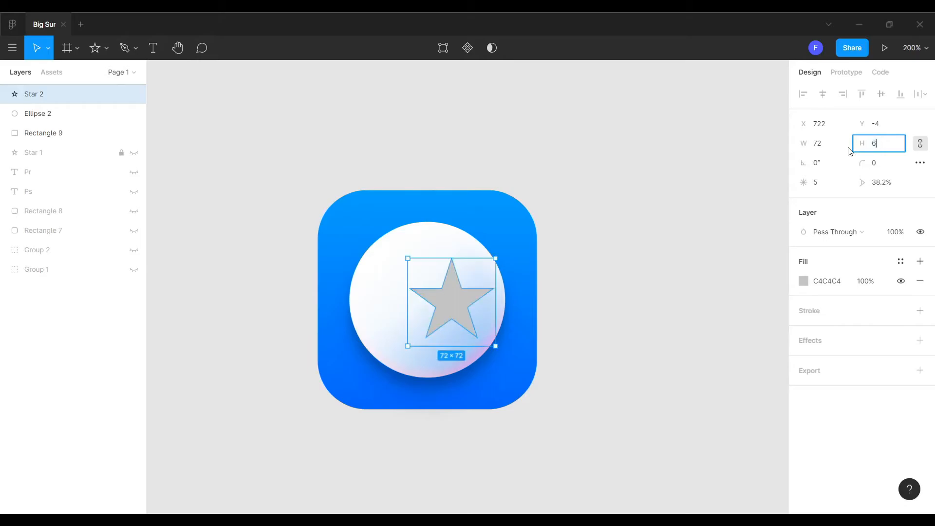
key("Return")
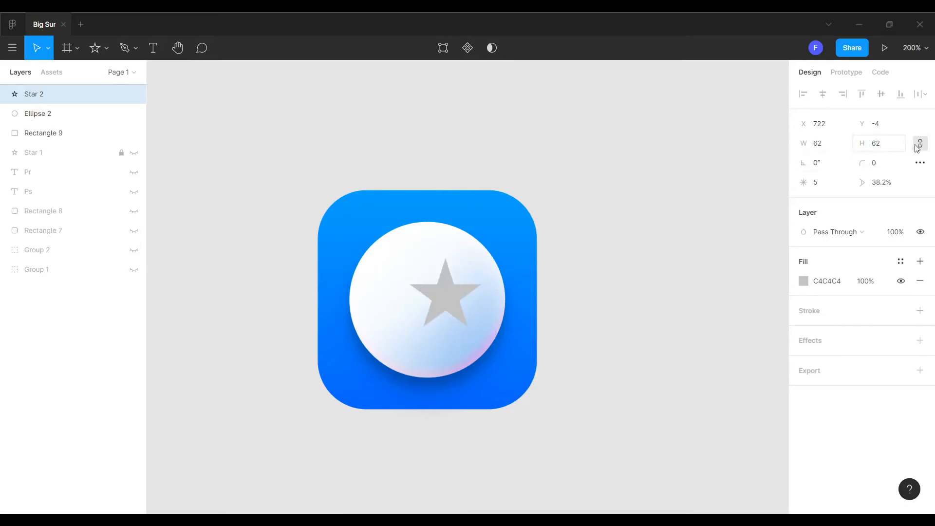
left_click(920, 143)
left_click(822, 147)
type("72")
key("Return")
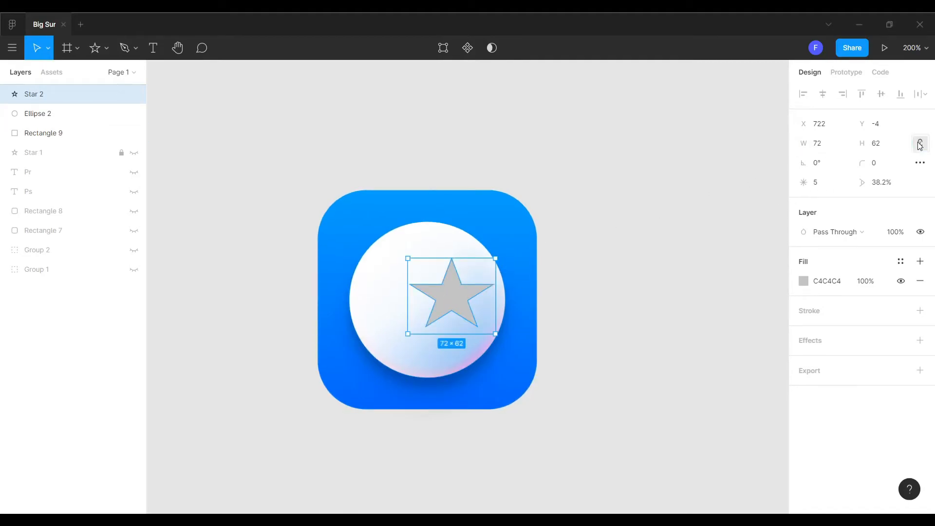
- Scale the star to a height of 72 with its proportions locked and centre it on the white circle
left_click(885, 146)
type("72")
key("Return")
left_click_drag(463, 305, 429, 300)
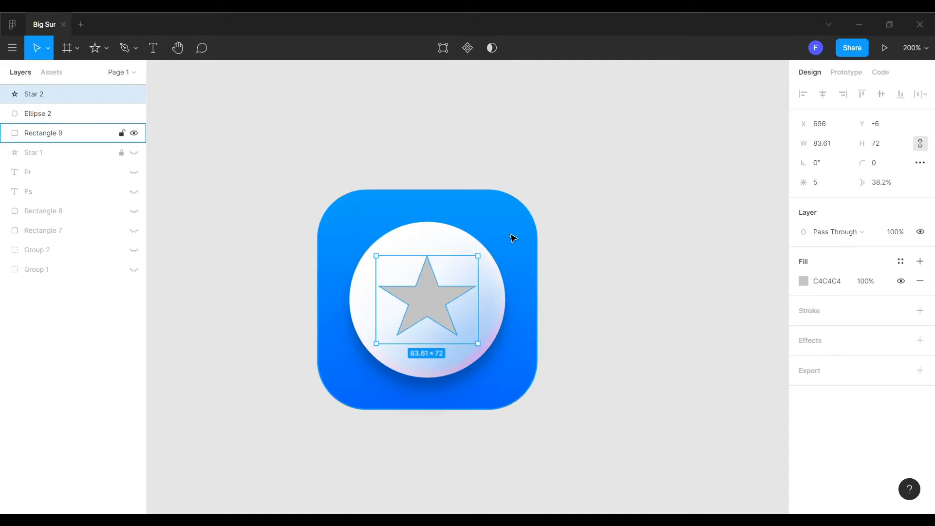
- Change the star's fill to a linear gradient and raise the lower stop's opacity to 100%
left_click(803, 281)
left_click(668, 198)
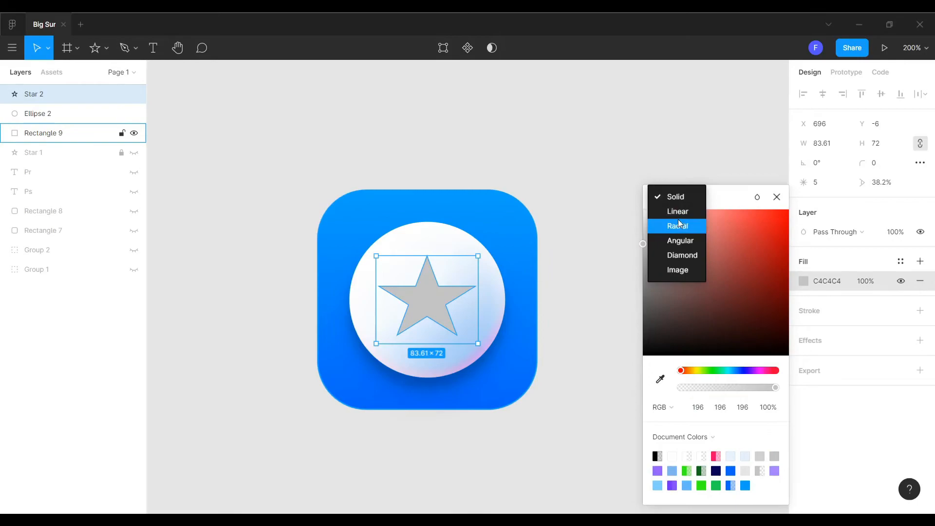
left_click(679, 219)
left_click(437, 341)
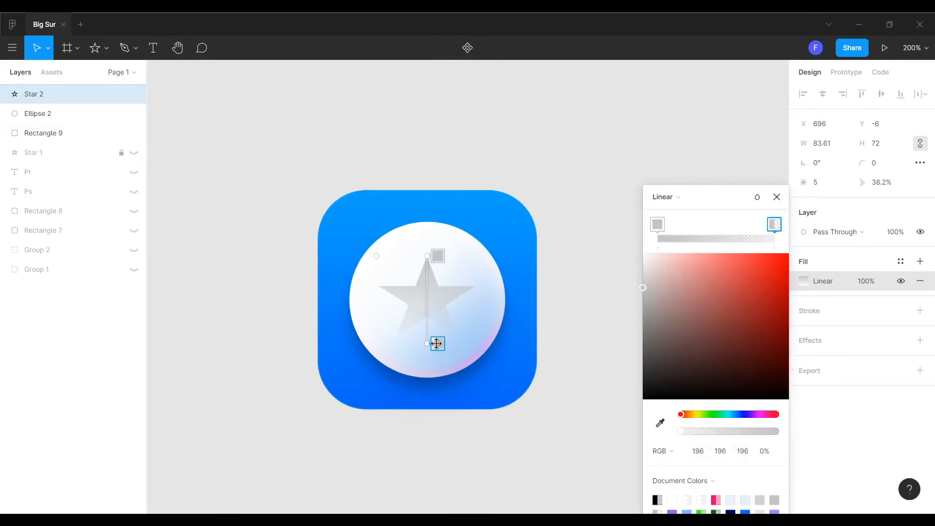
left_click_drag(681, 431, 805, 432)
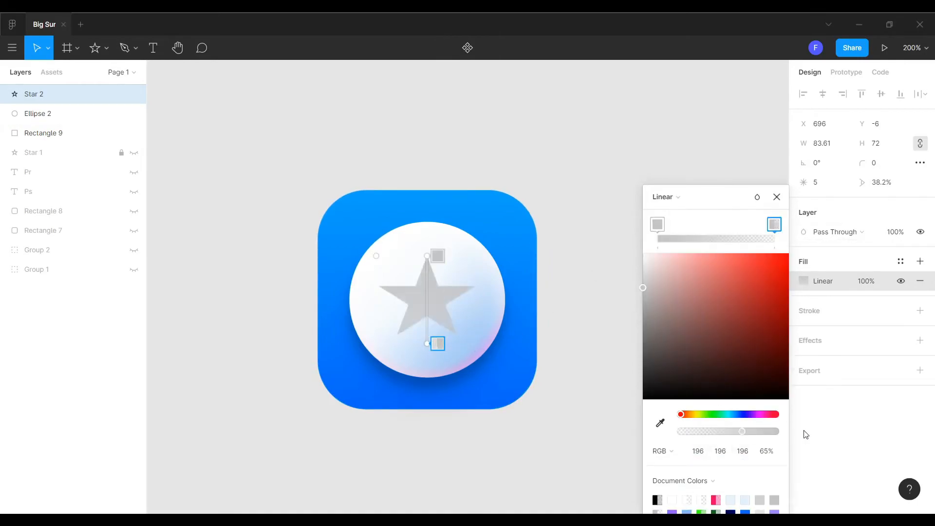
- Switch the colour format to Hex and set the gradient's lower stop to FF66AE
left_click(662, 451)
left_click(672, 437)
left_click(702, 450)
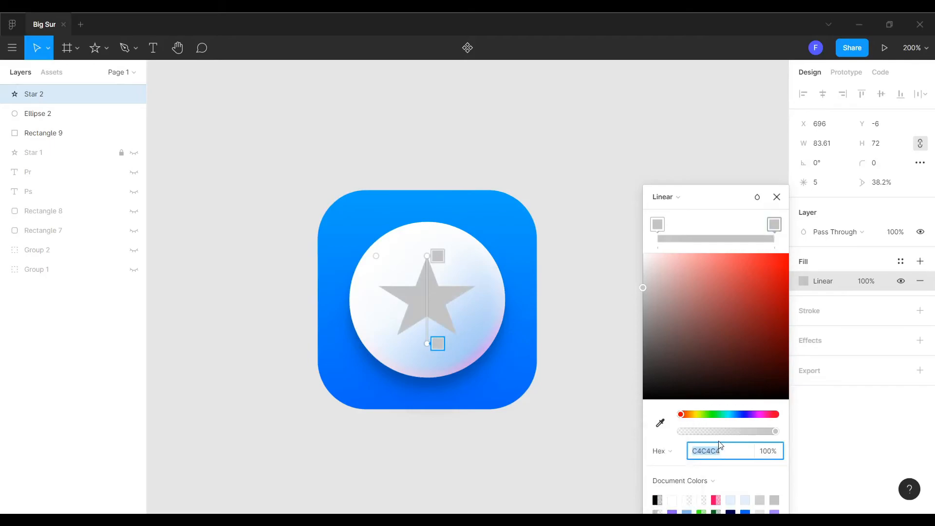
type("ff66ae")
key("Return")
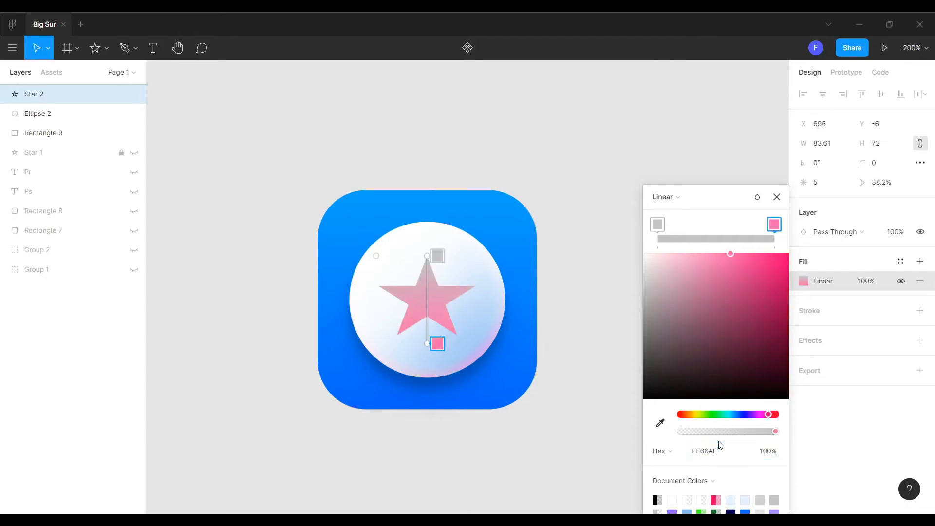
- Set the star gradient's upper stop to hex FFBCEC and close the fill settings
left_click(657, 224)
left_click(726, 457)
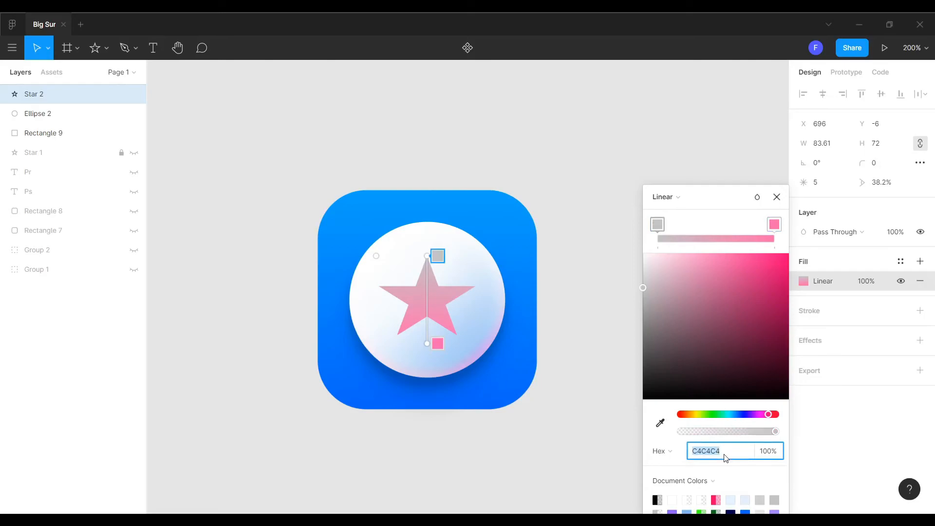
type("ffbcec")
key("Return")
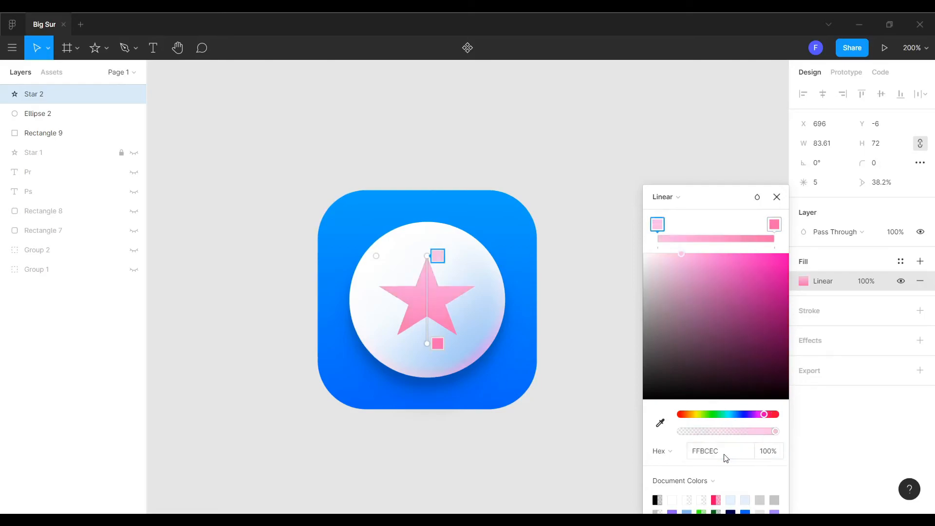
left_click(776, 197)
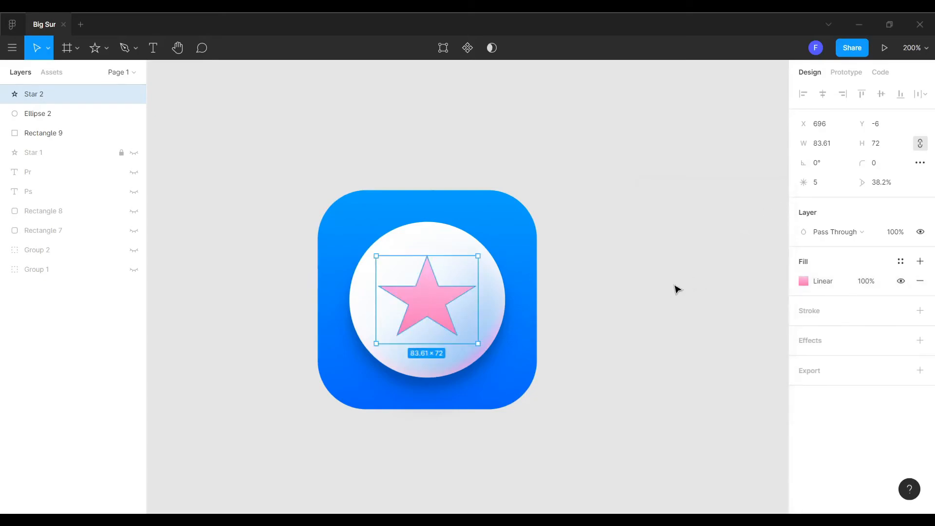
- Add an inner shadow to the star with Y 2 and a blur of 2
left_click(919, 340)
left_click(866, 359)
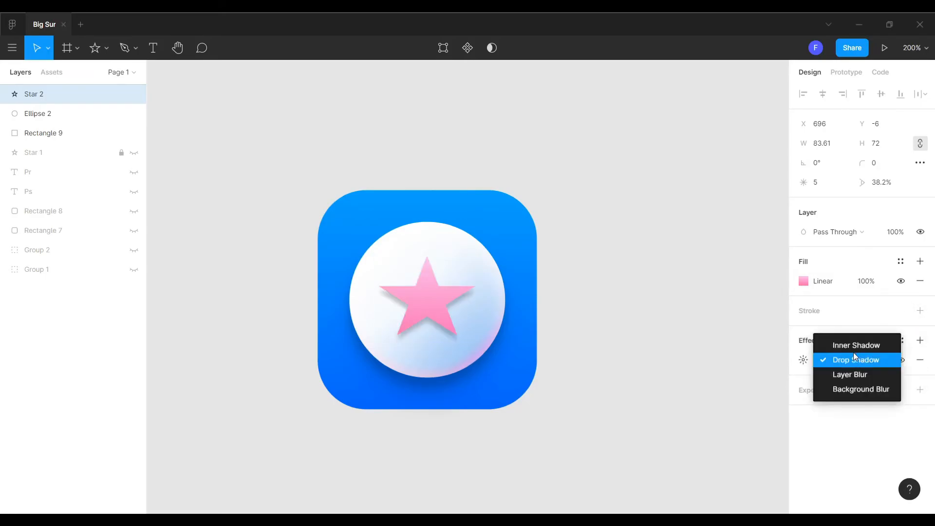
left_click(855, 345)
left_click(803, 360)
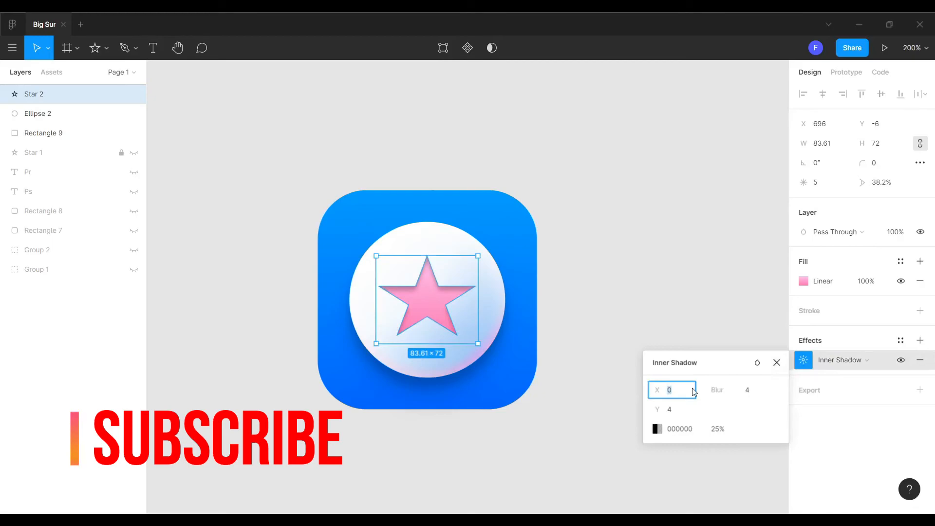
key("Tab")
type("2")
key("Tab")
type("2")
key("Tab")
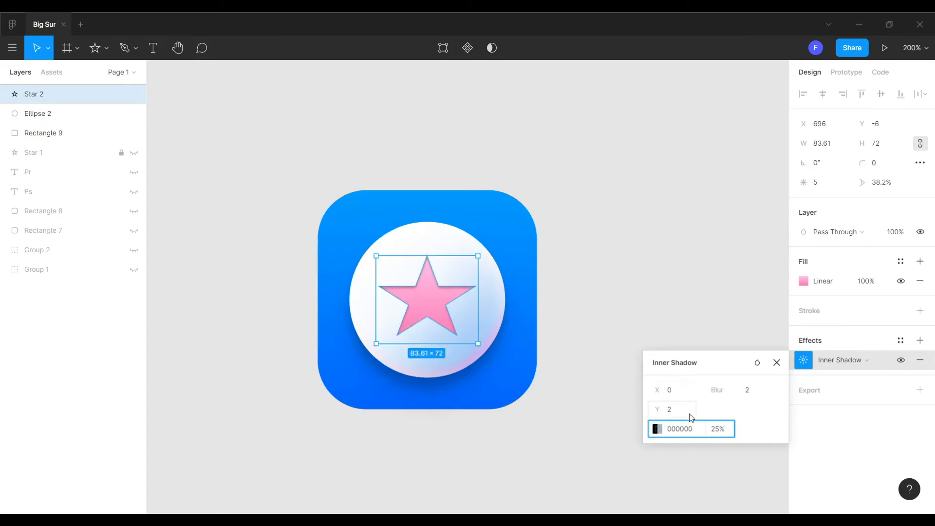
- Set the star's inner shadow colour to RGB 255, 92, 187 at 100% opacity and close its settings
left_click(662, 428)
left_click(528, 410)
left_click(528, 423)
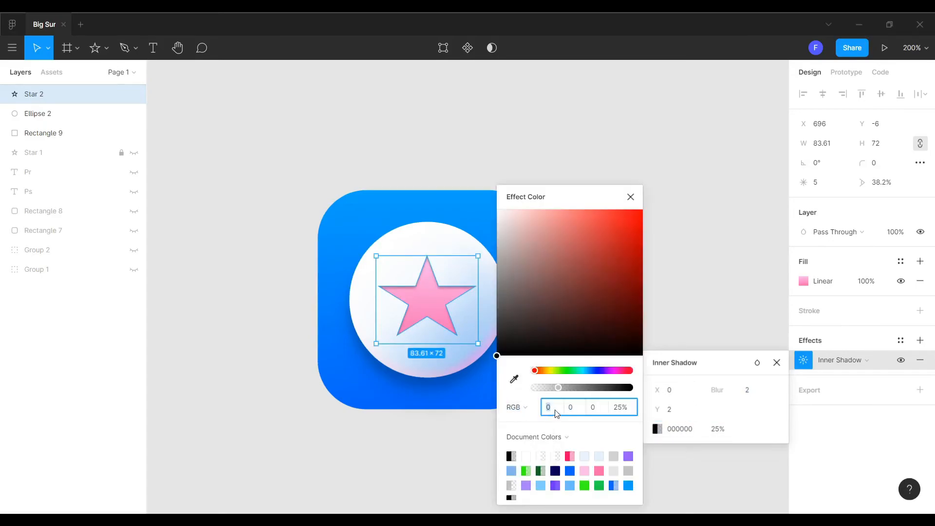
type("255")
key("Tab")
type("3")
key("BackSpace")
type("9")
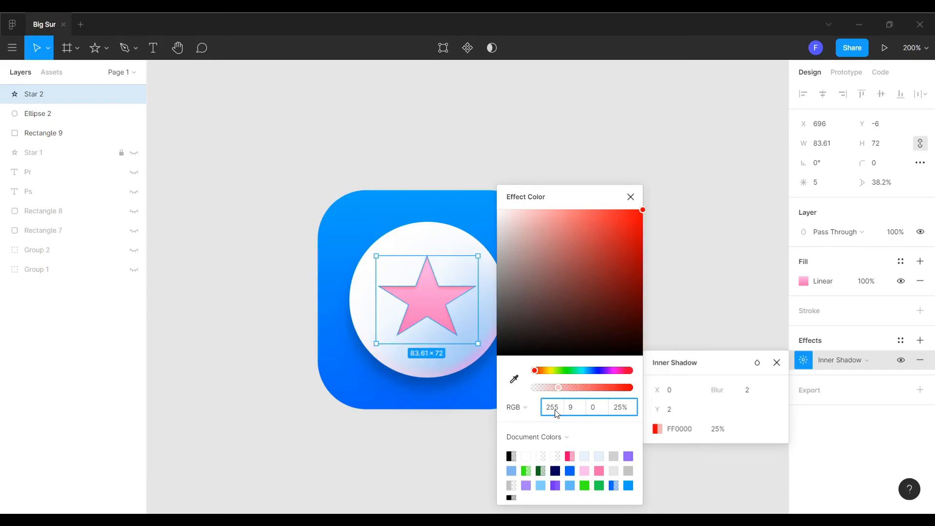
type("2")
key("Tab")
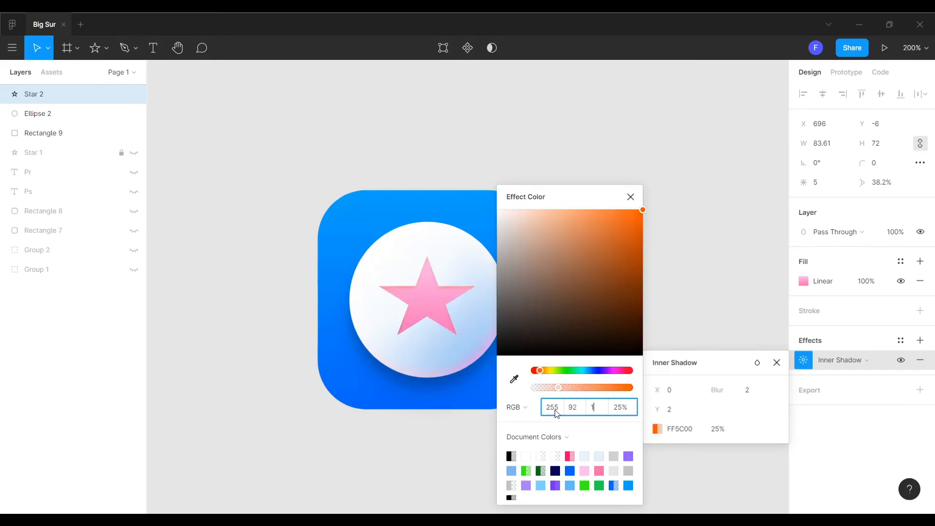
type("187")
key("Tab")
type("100")
key("Return")
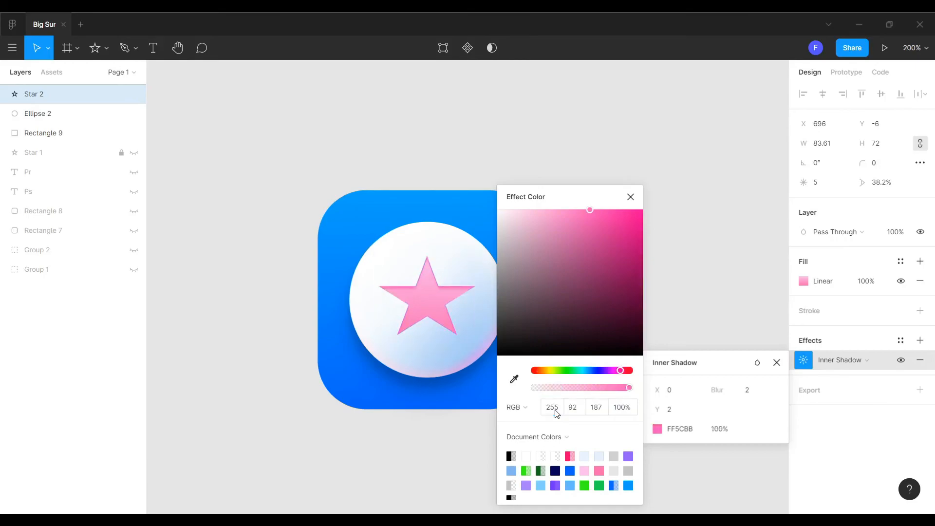
left_click(776, 362)
- Add a drop shadow to the star with Y 2 and a blur of 2
left_click(919, 340)
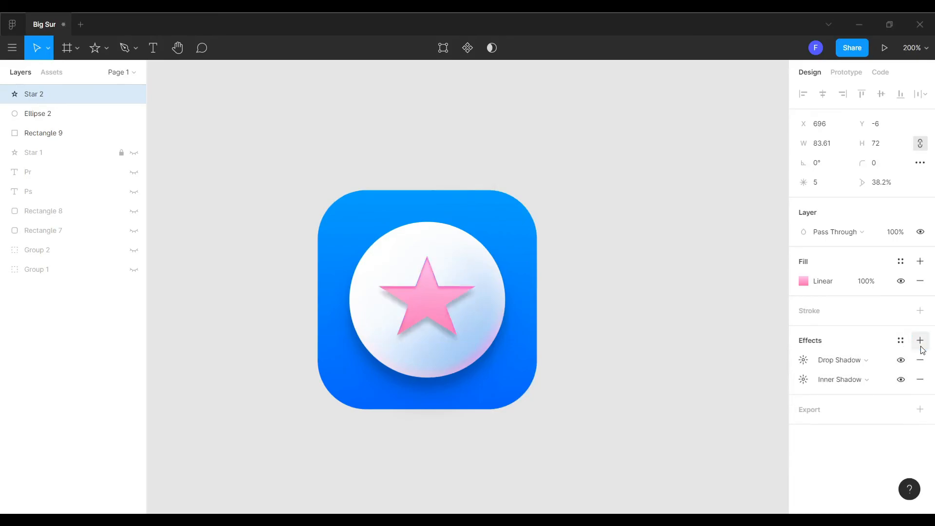
left_click(802, 360)
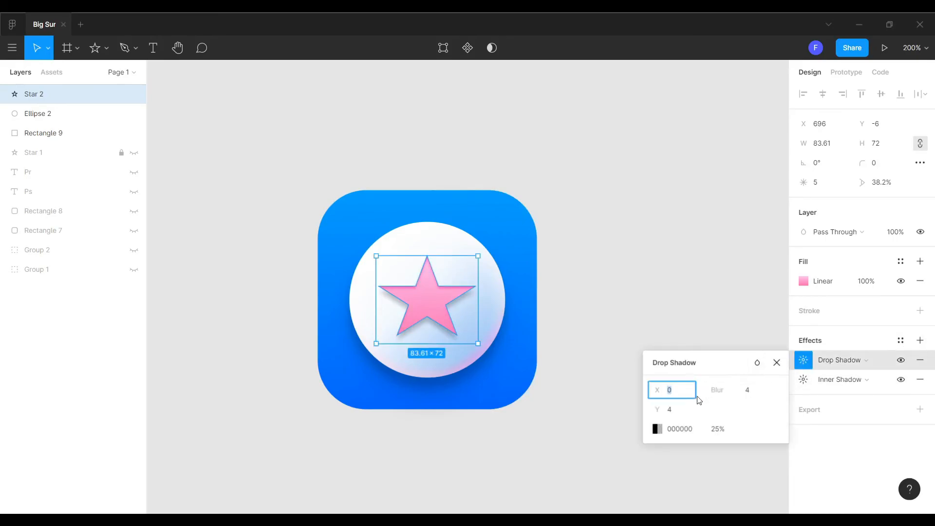
key("Tab")
type("2")
key("Tab")
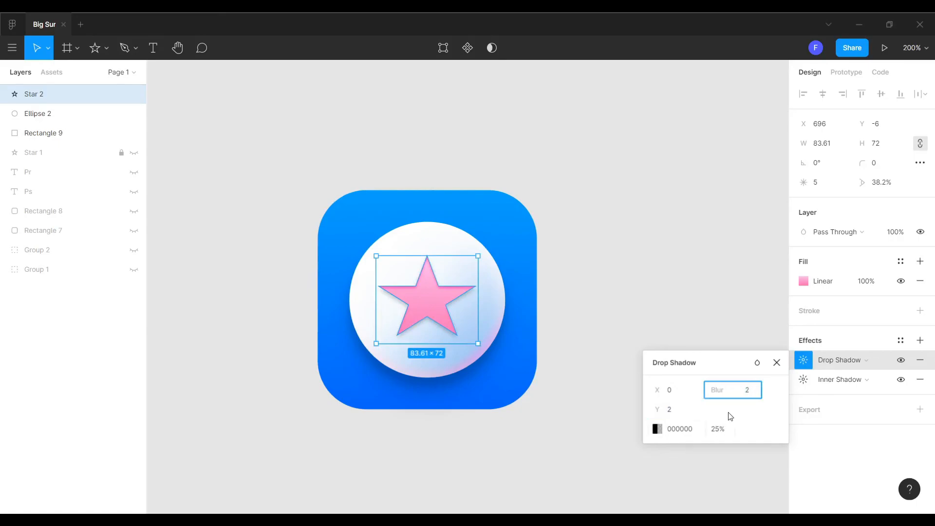
- Set the star's drop shadow colour to RGB 255, 255, 255 at 100% opacity, close its settings and deselect the star
left_click(657, 429)
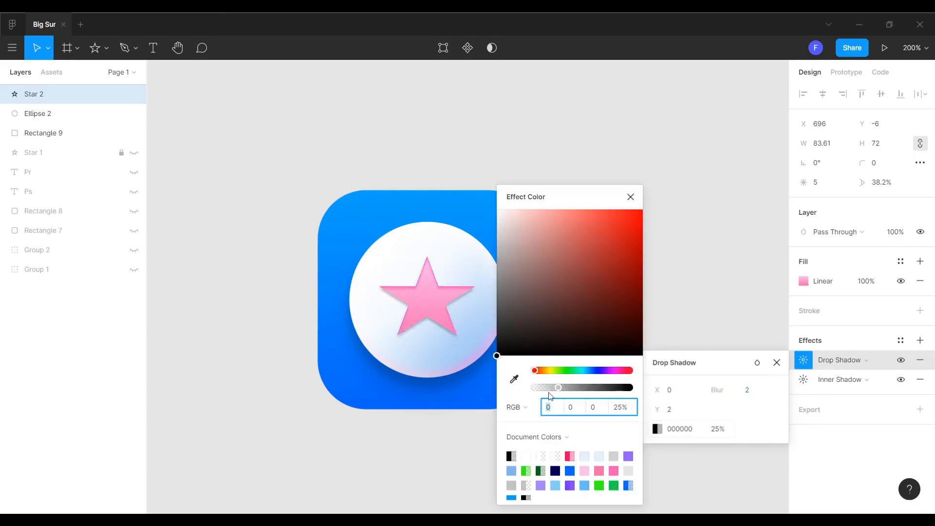
left_click(518, 408)
left_click(557, 409)
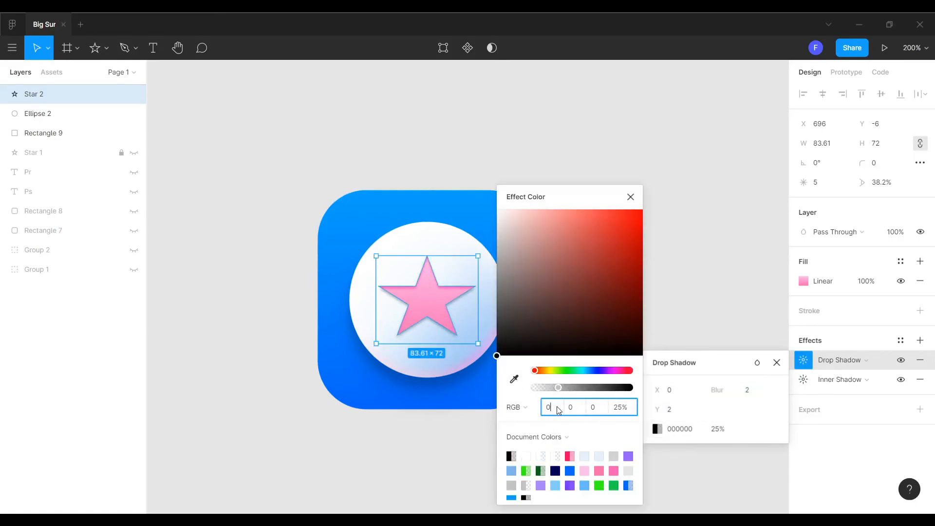
type("255")
key("Tab")
type("2")
key("Tab")
type("2")
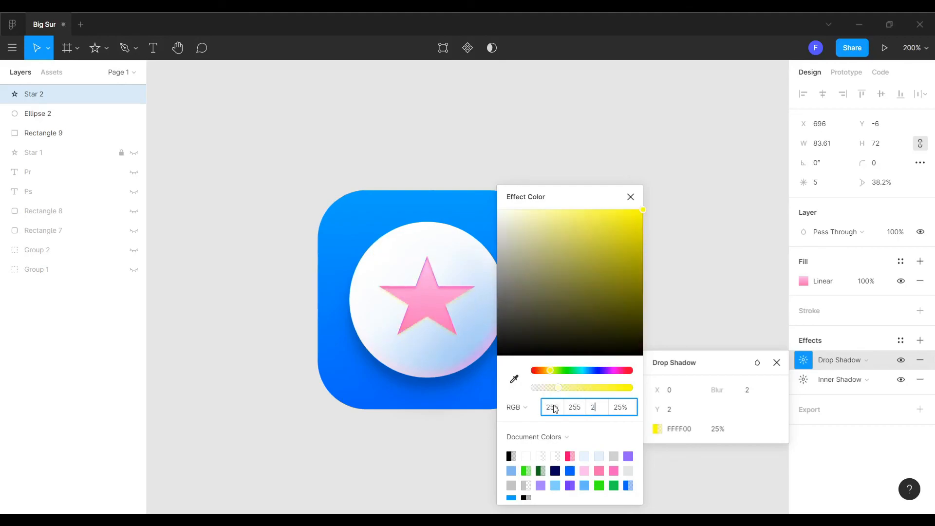
key("Tab")
type("100")
key("Return")
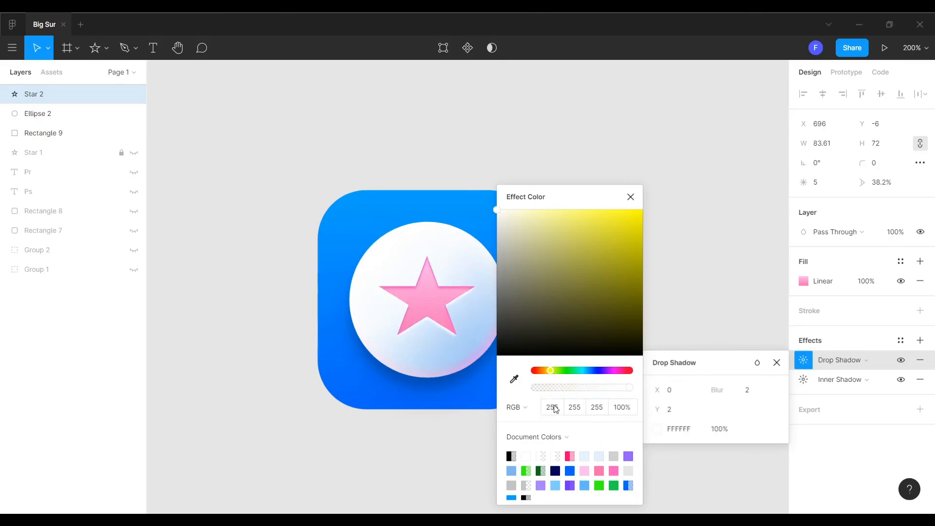
left_click(776, 362)
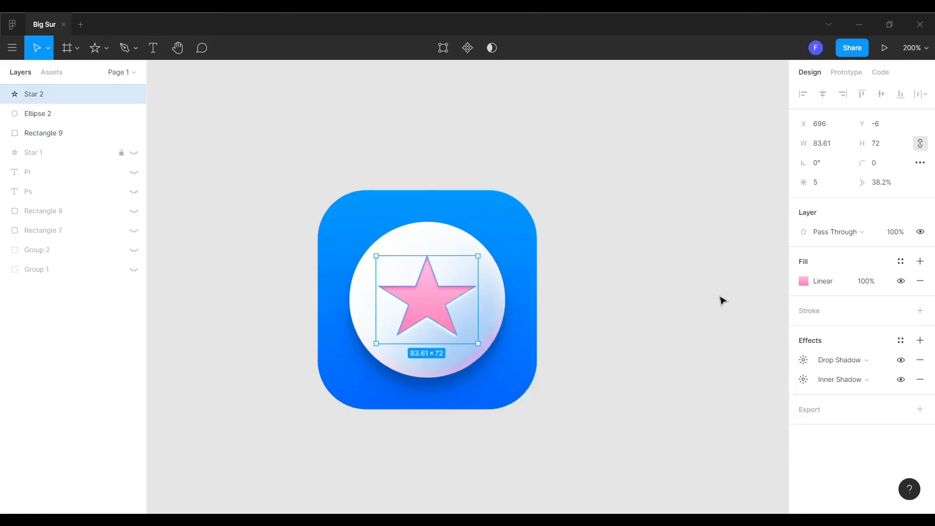
left_click(719, 300)
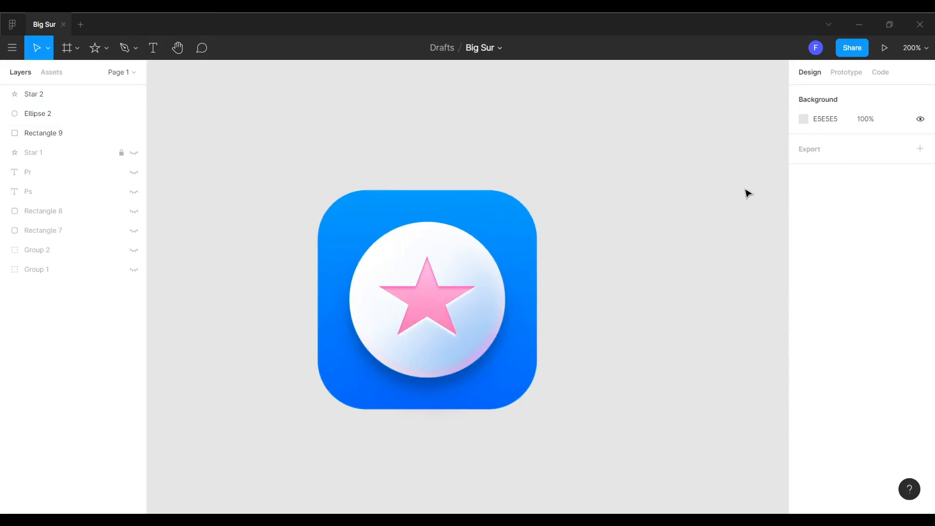